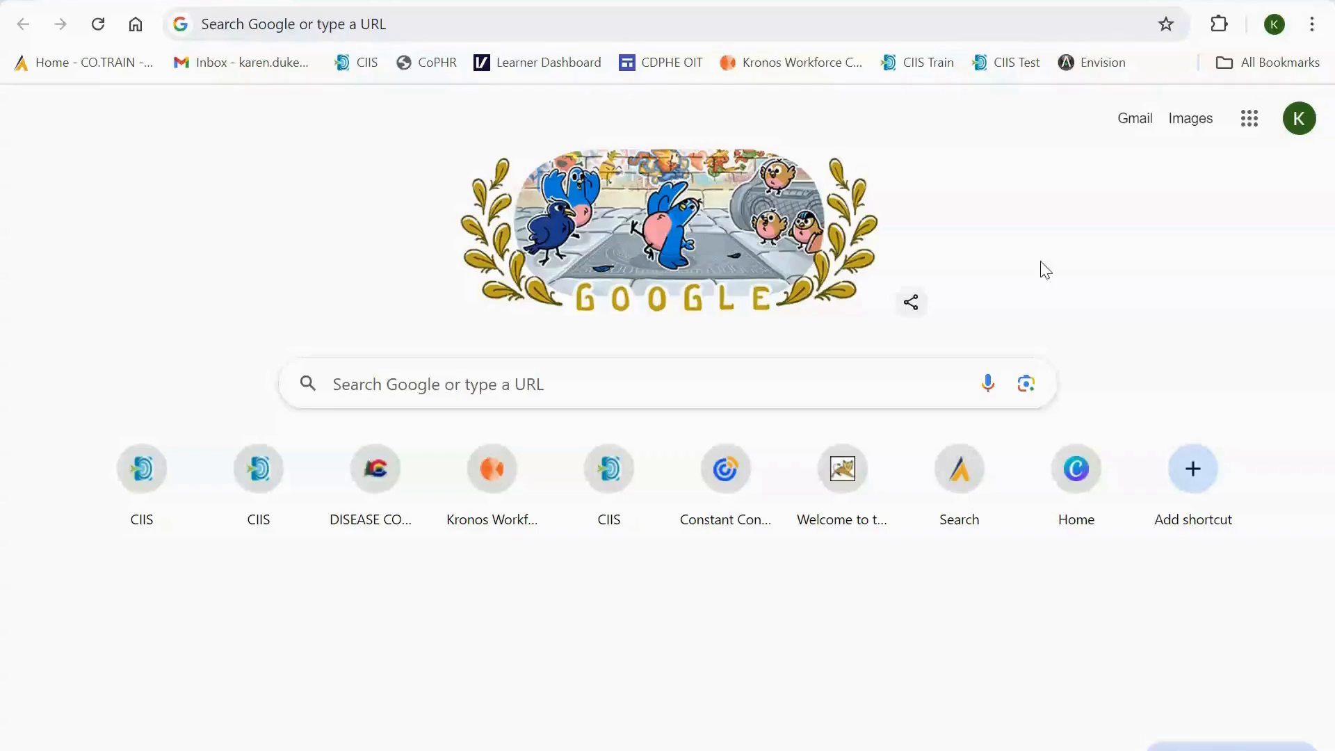
- Open the bookmarked CIIS Train site, log in with the prefilled credentials and dismiss the training environment notice
click(922, 64)
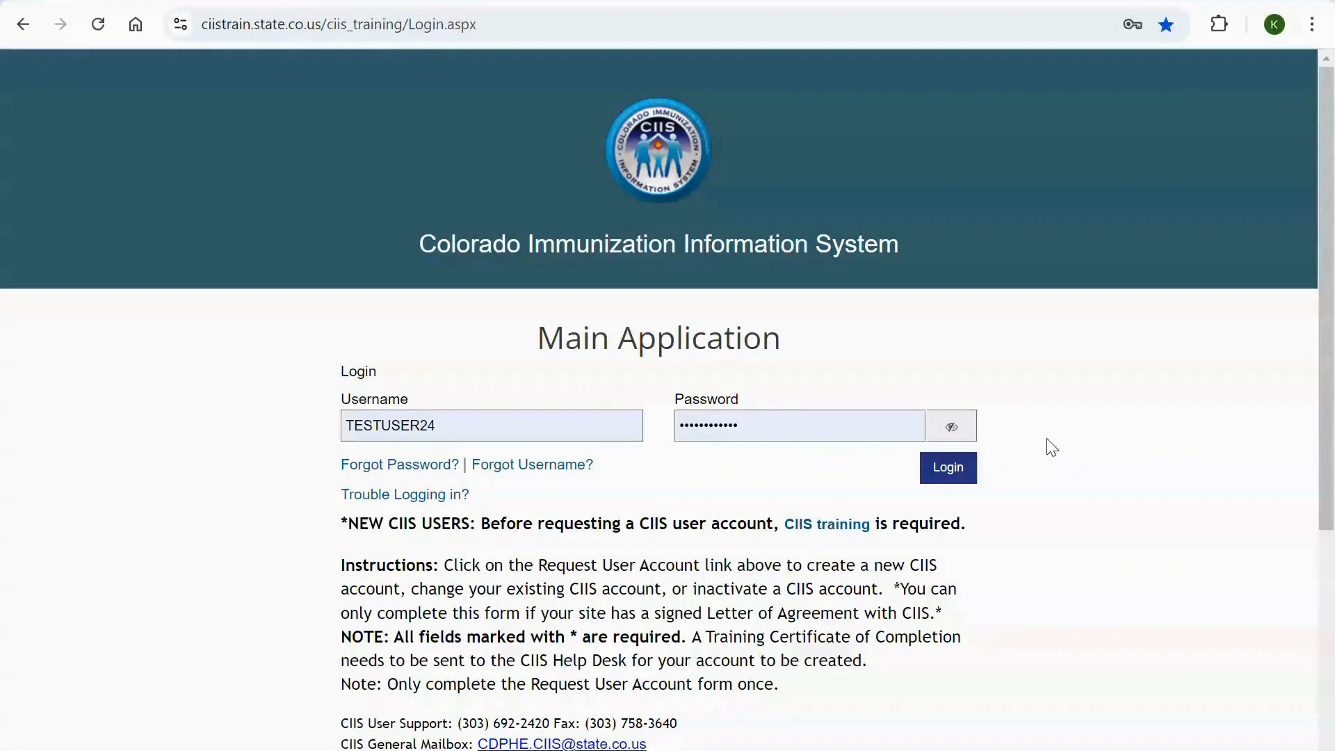
click(948, 467)
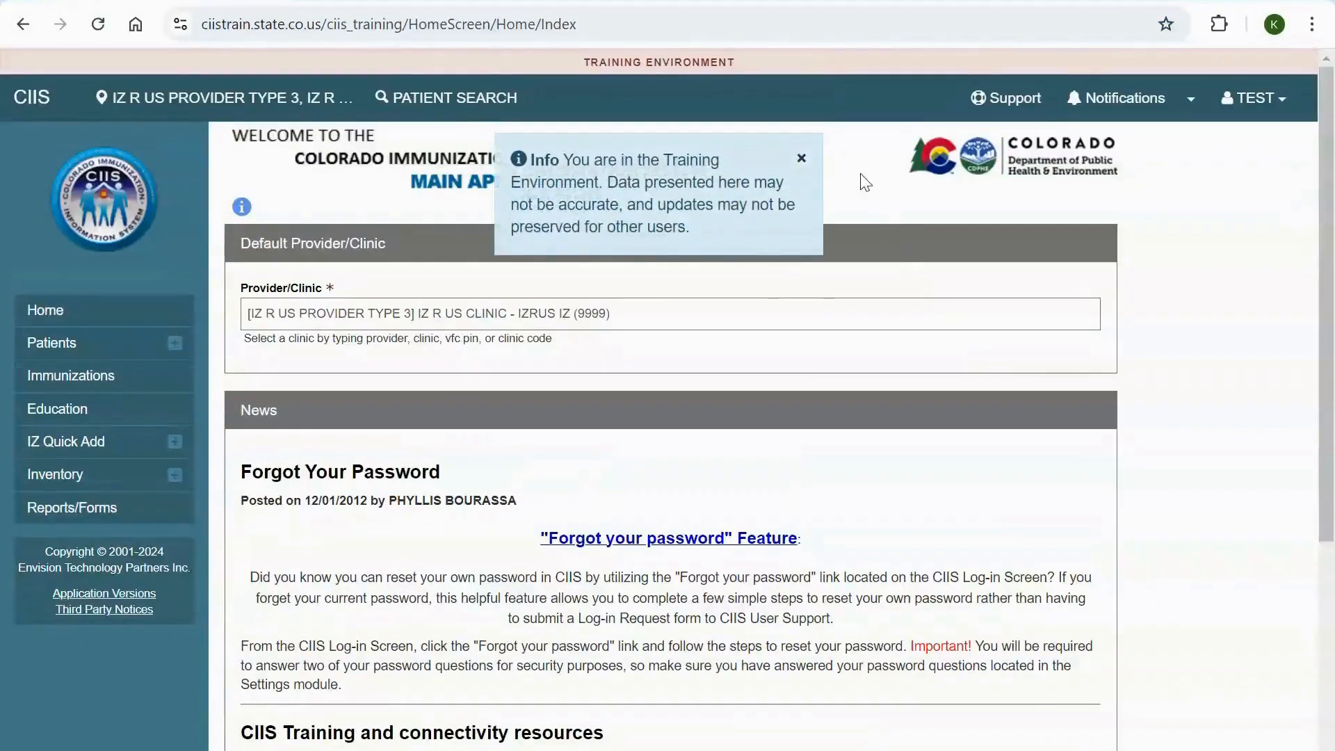
click(800, 154)
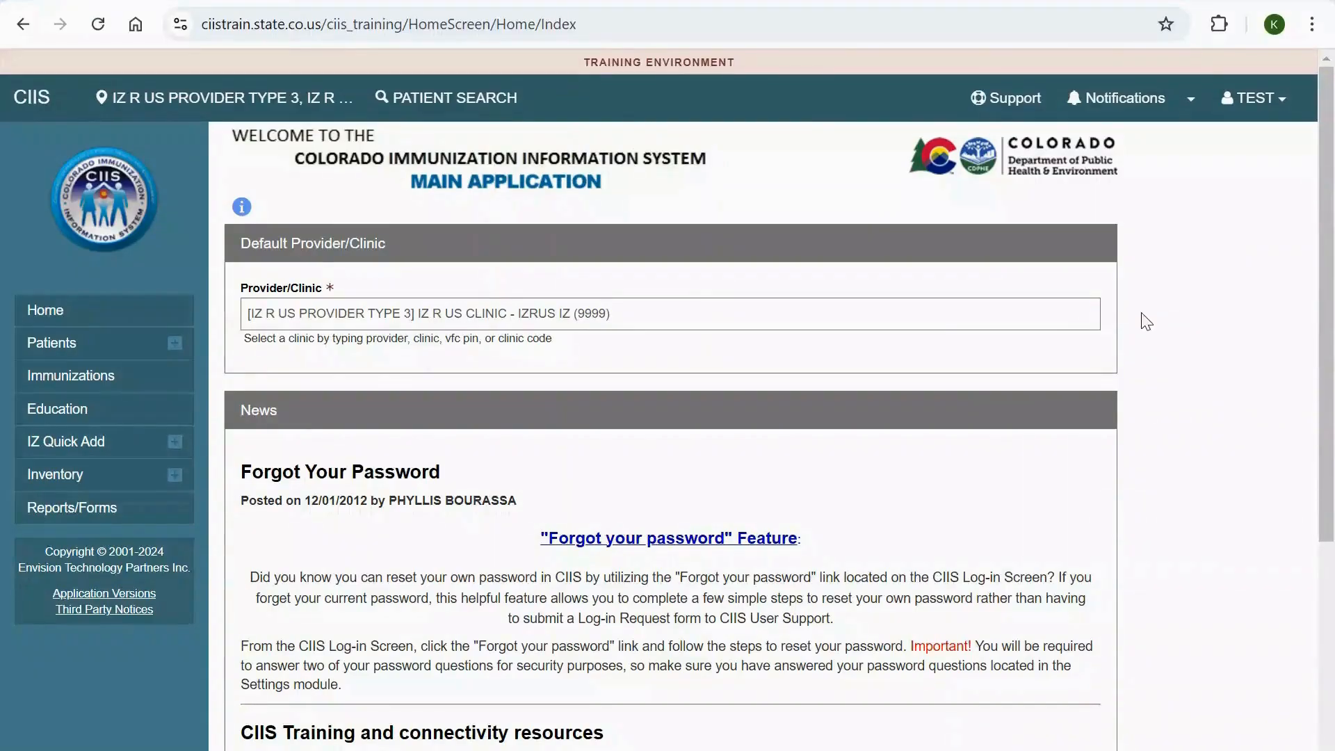
- Look up "IZ R" as the default provider/clinic and choose IZ R US CLINIC - IZRUS IZ (9999)
click(963, 318)
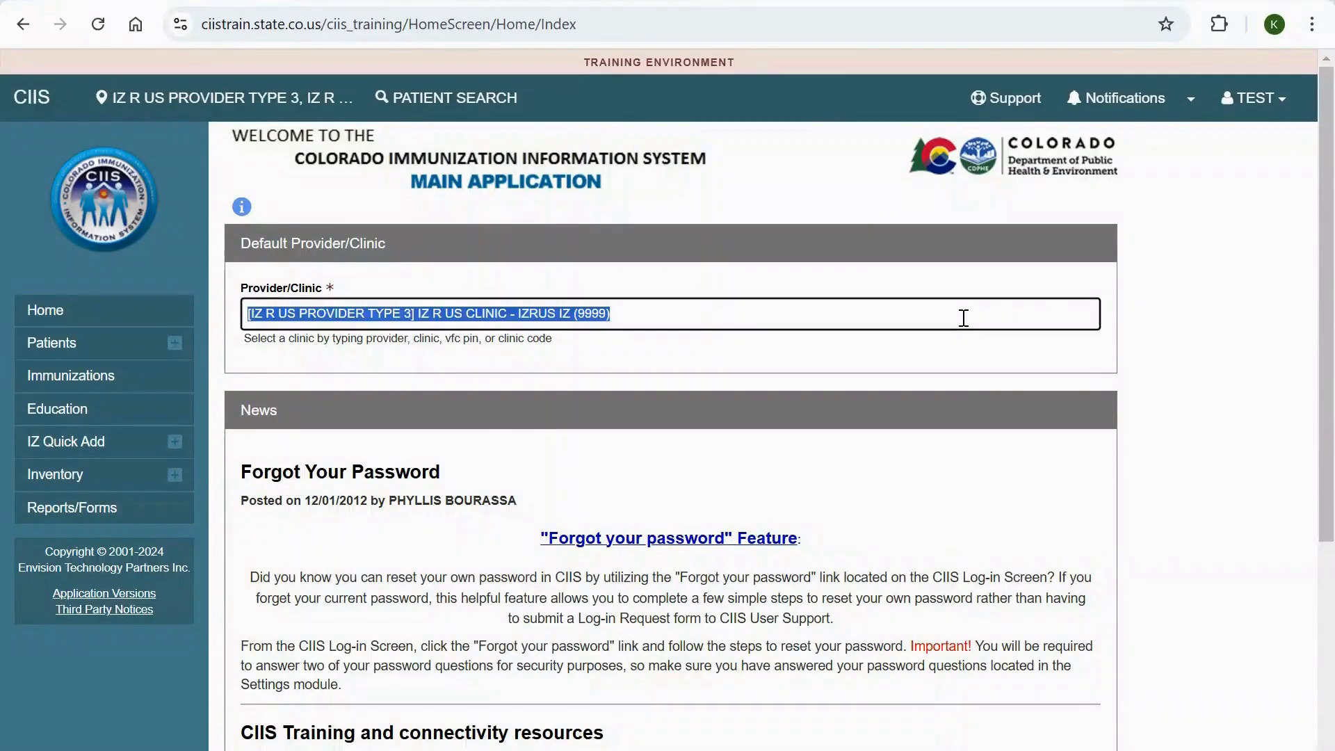
text(IZ)
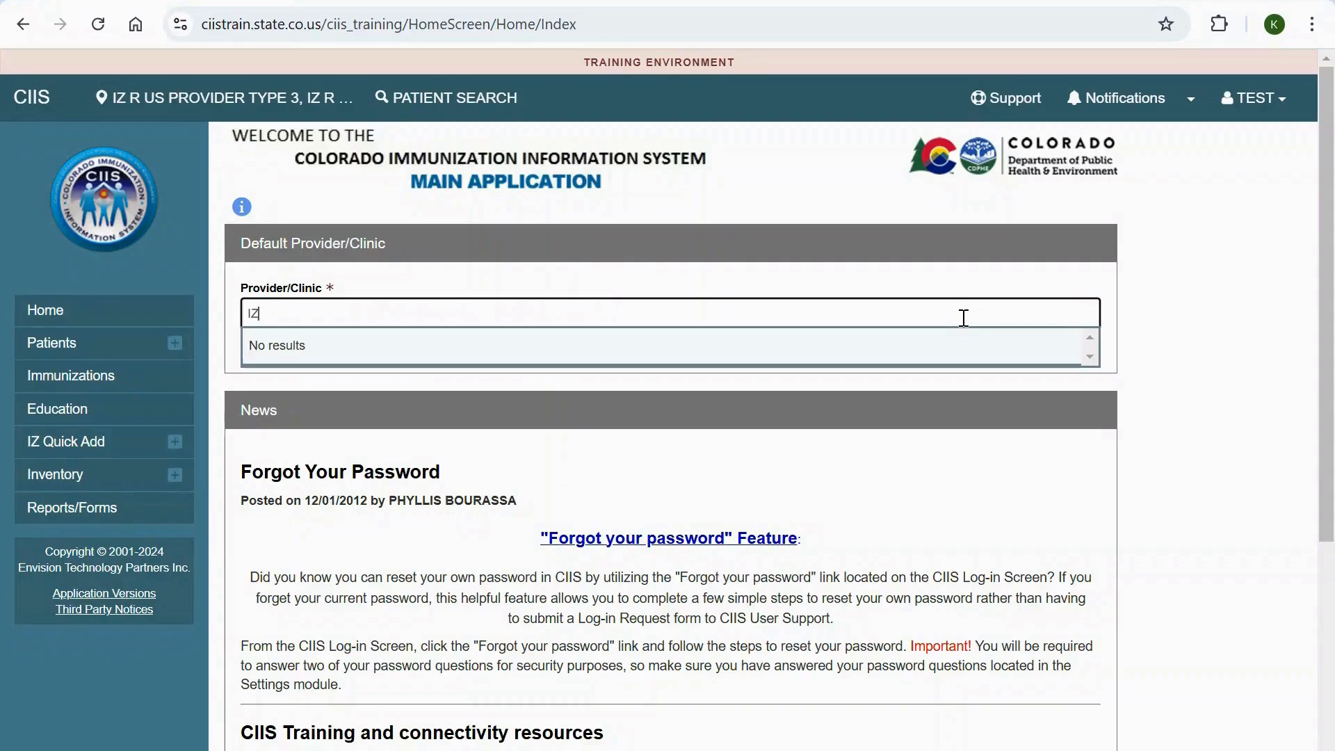
text( R)
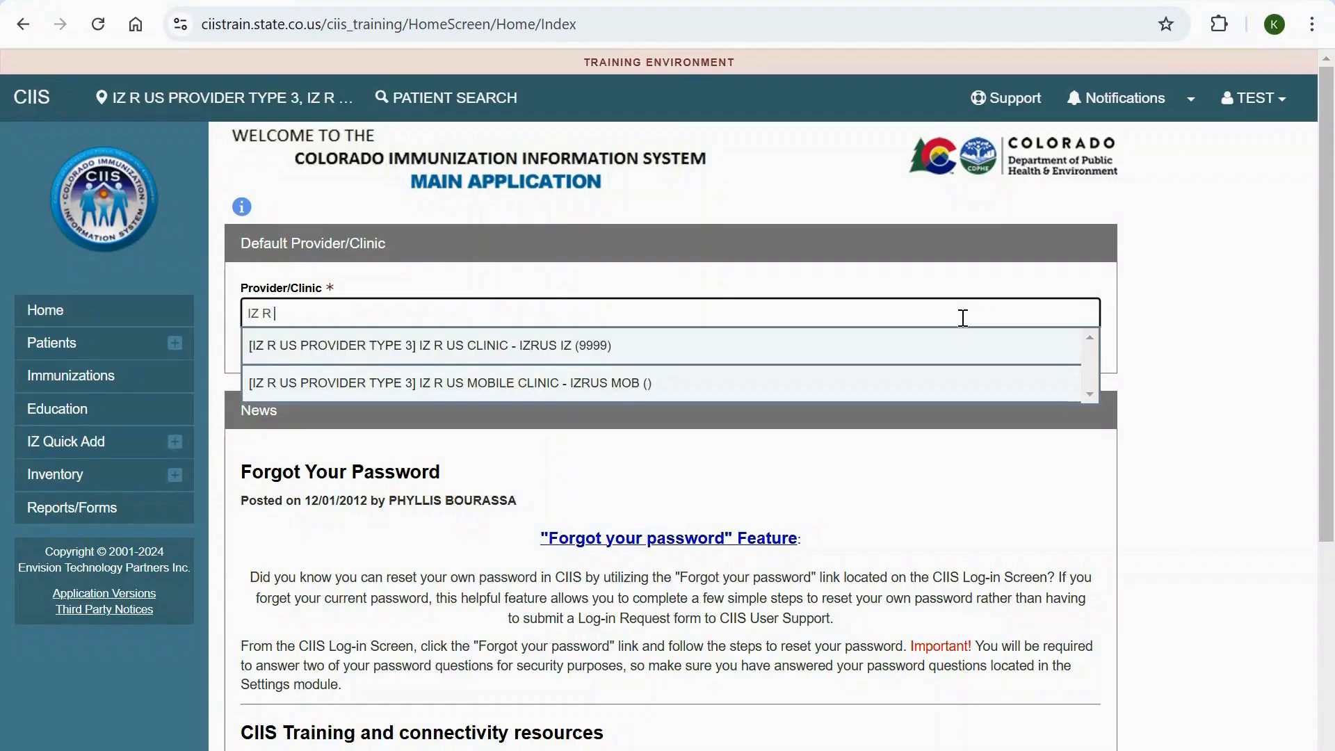
click(852, 360)
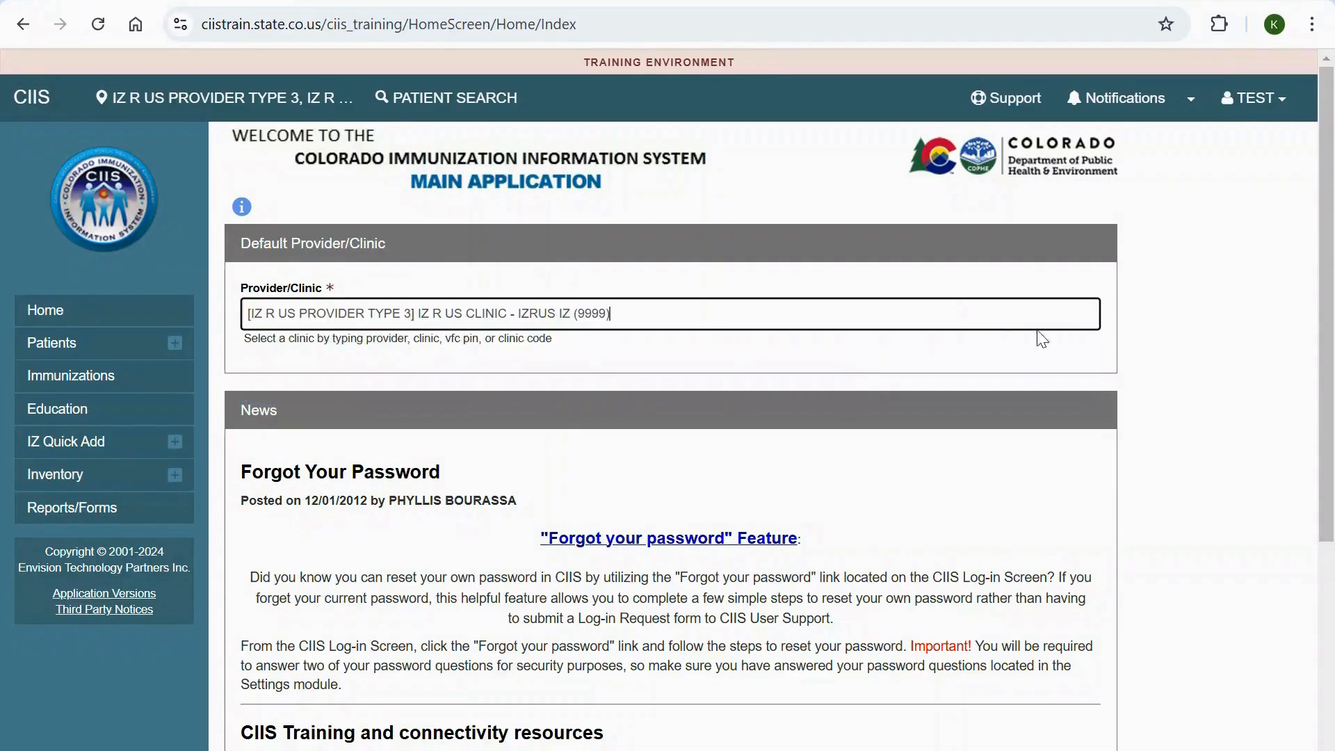
click(1160, 339)
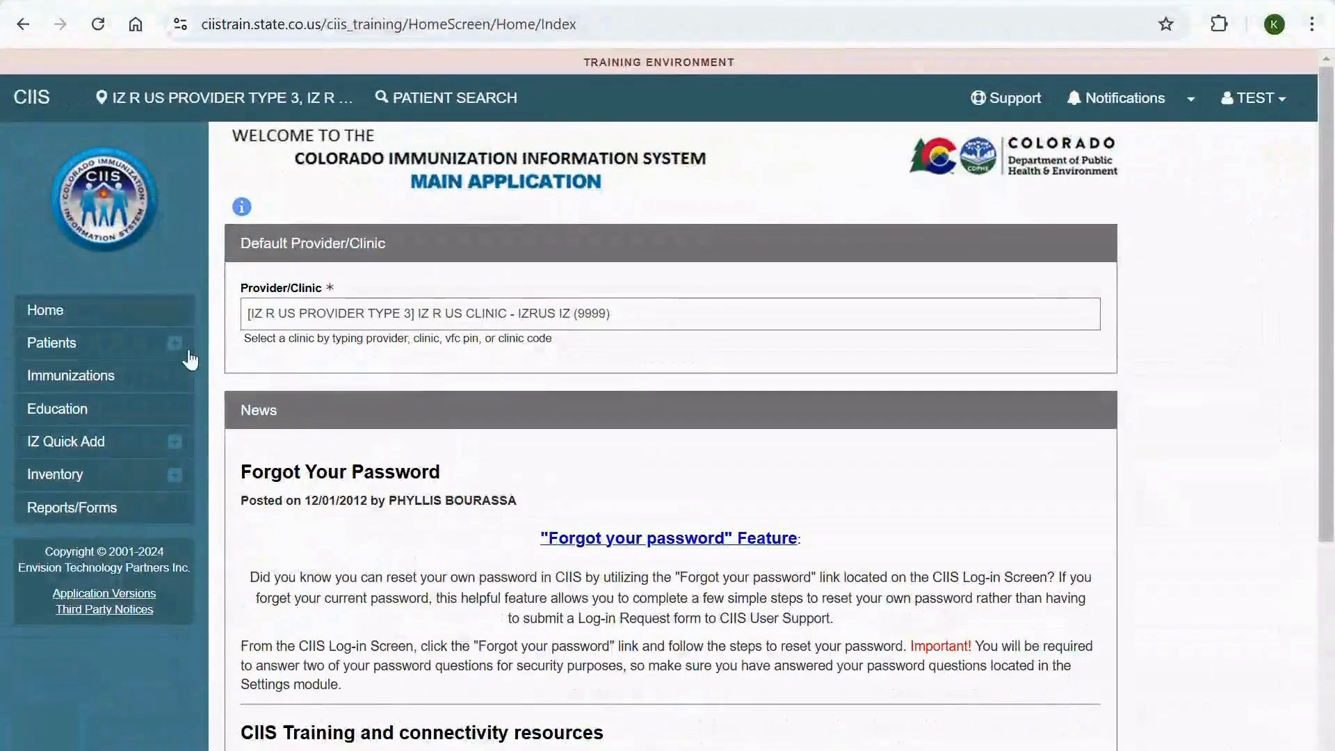
- Search for patients by a partial first name and the date of birth
click(175, 350)
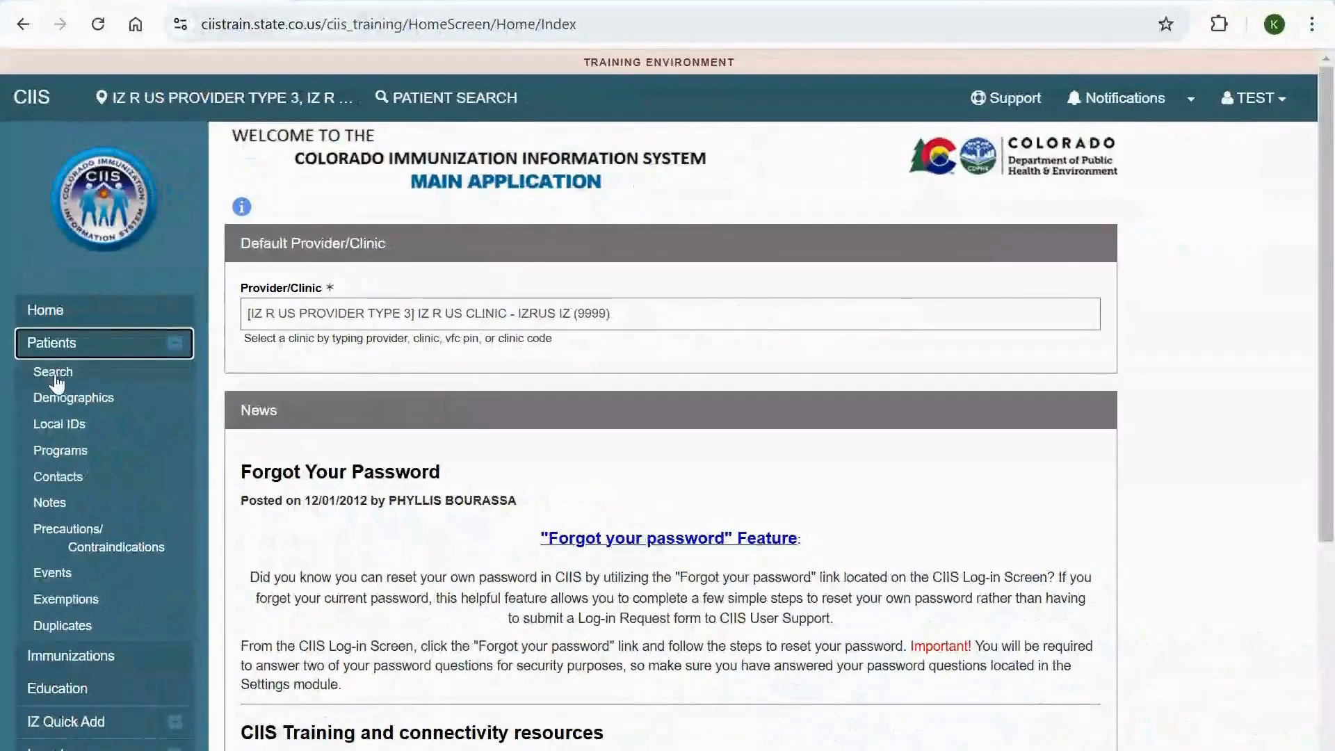
click(54, 374)
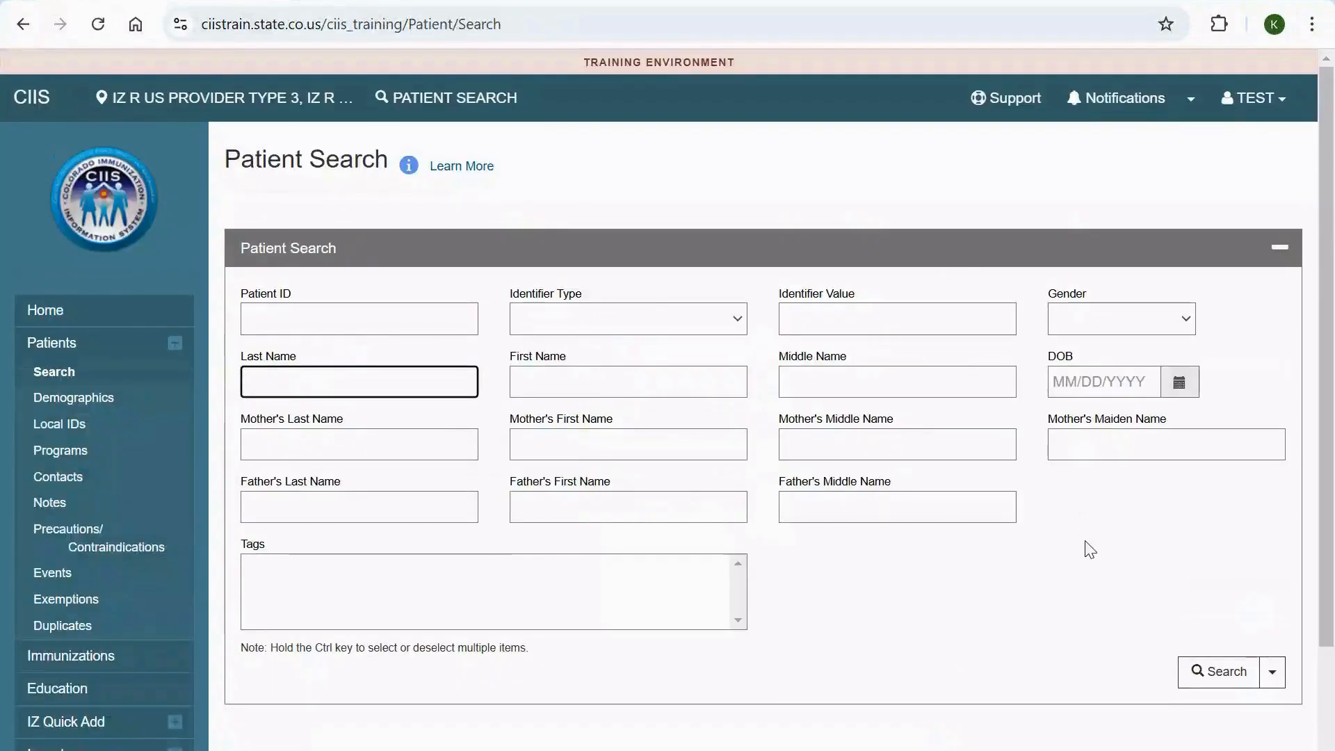
click(693, 380)
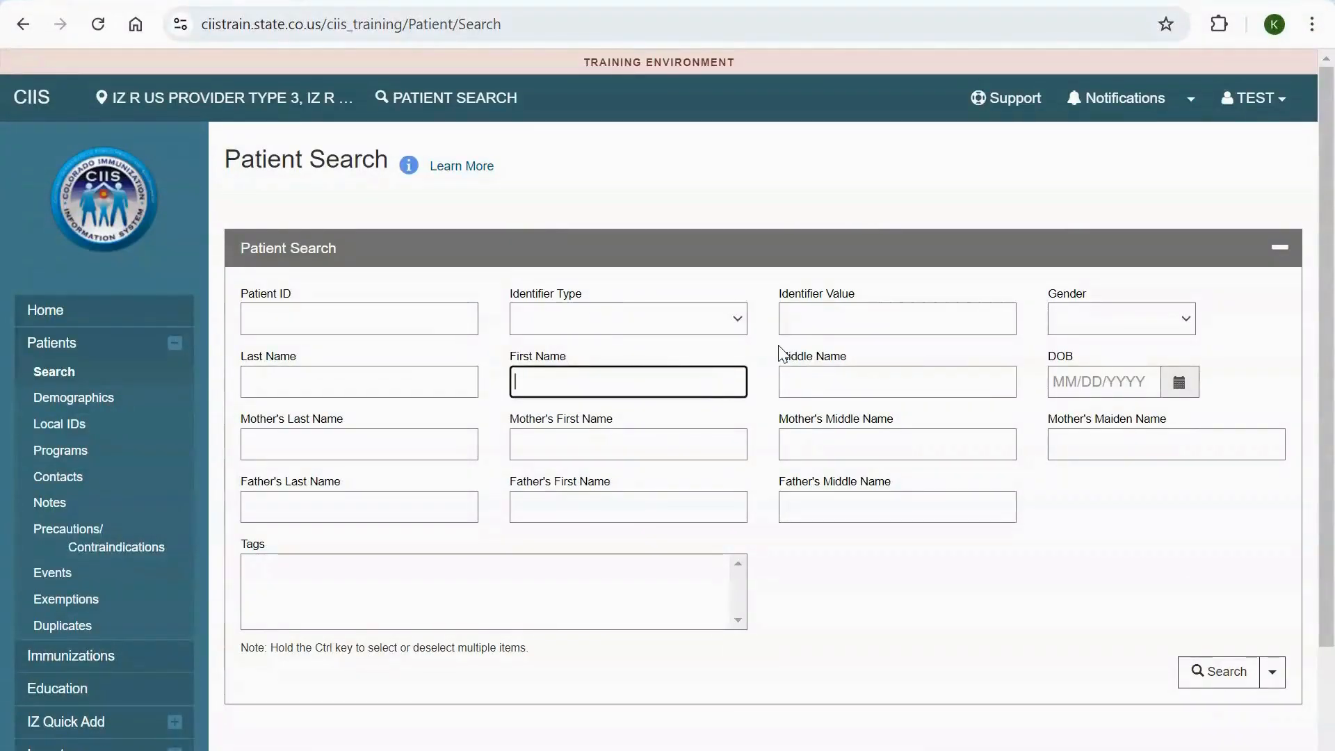
text(ALE)
key(Tab)
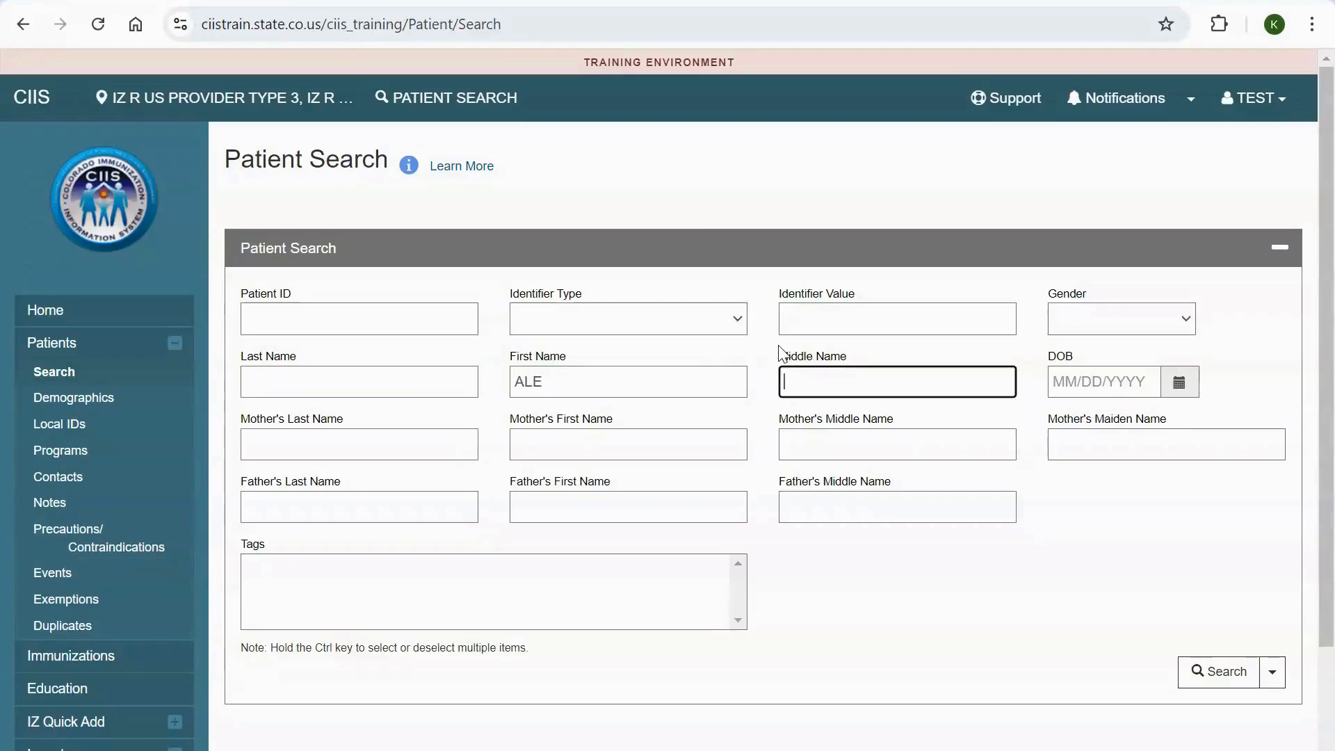
key(Tab)
text(01/)
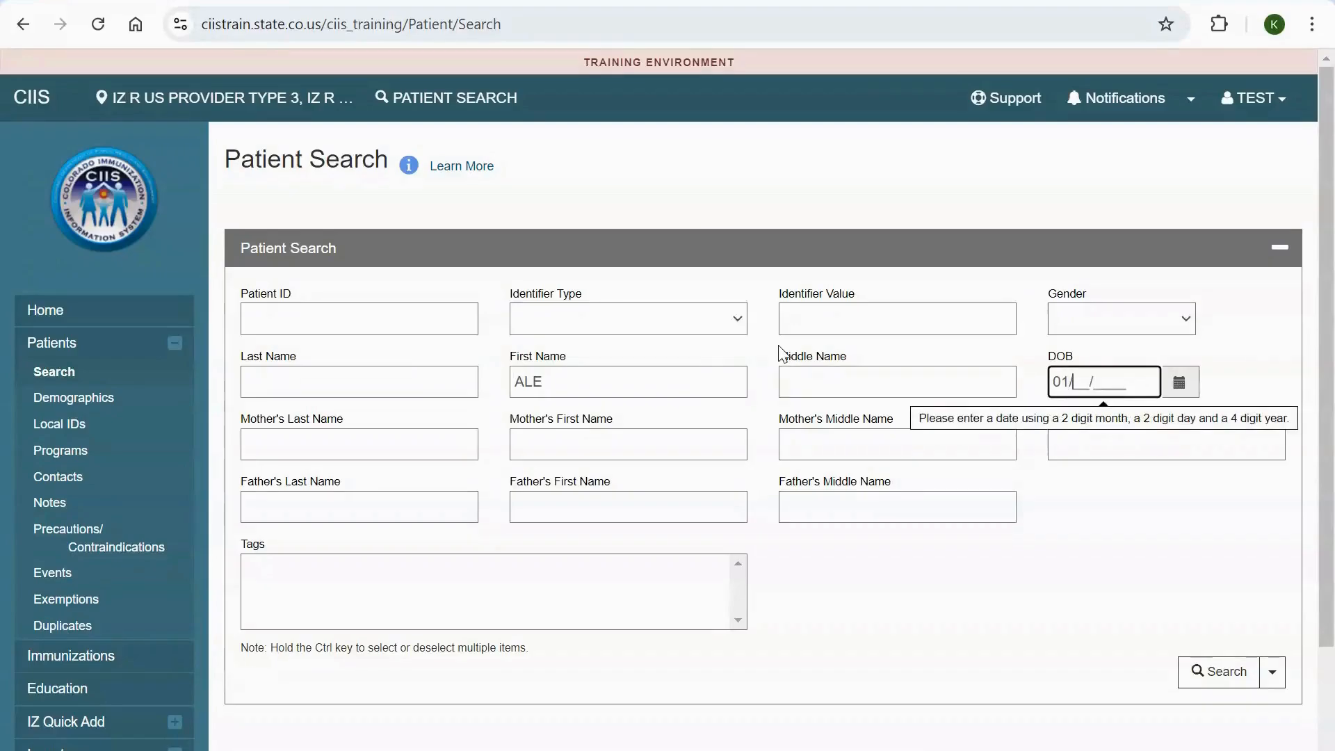
text(01/1999)
click(1070, 603)
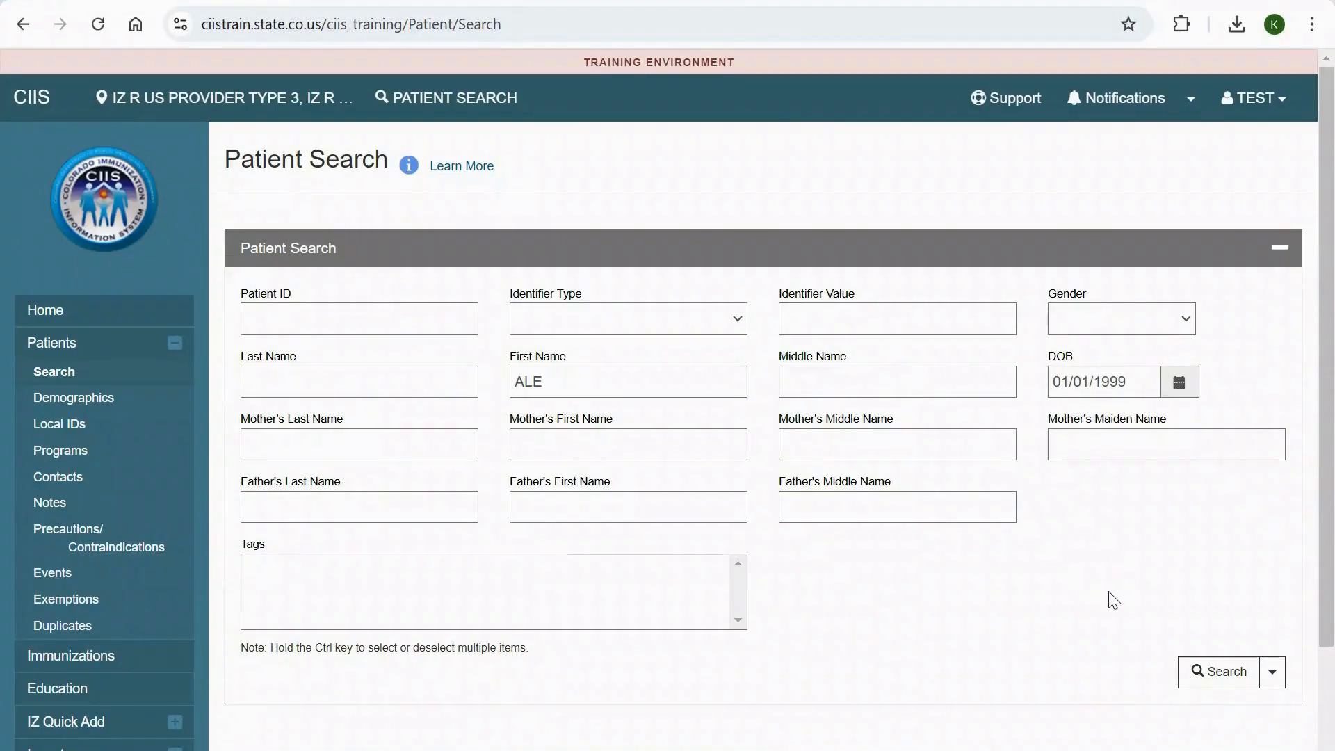
click(1235, 685)
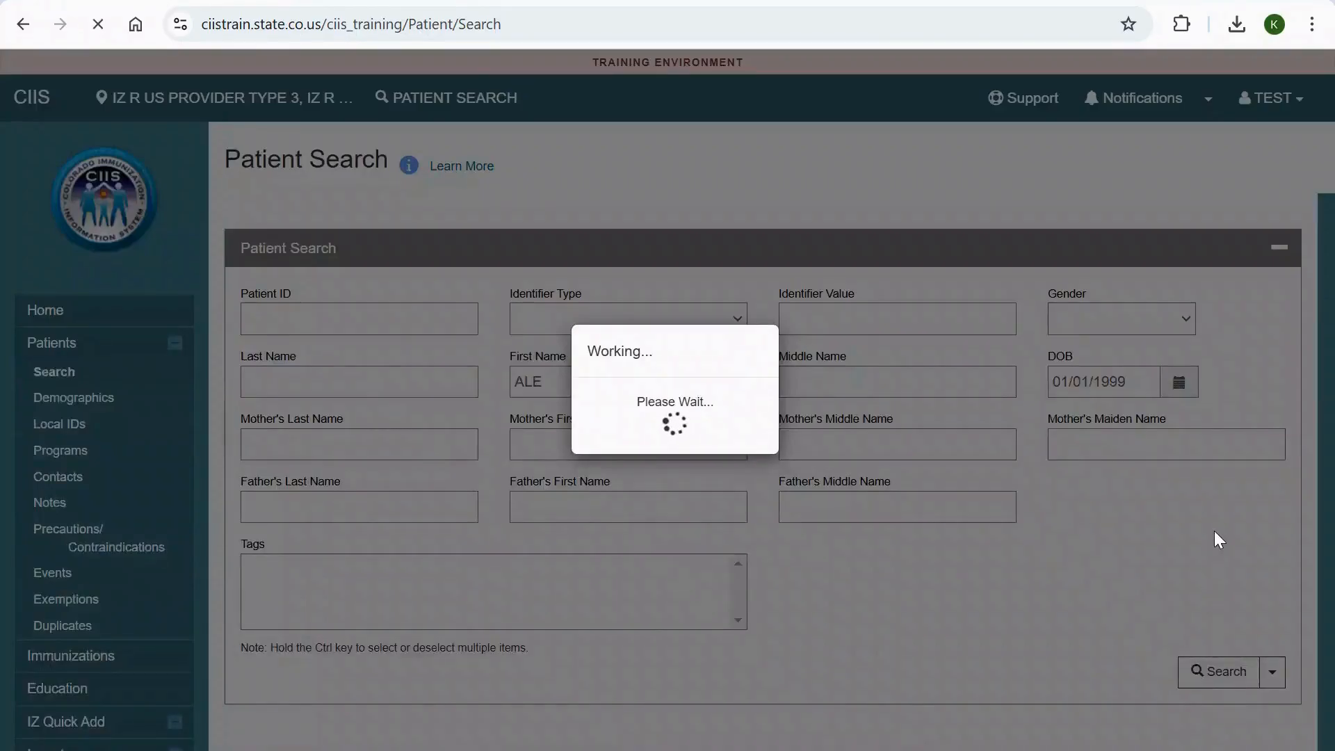
- Preview the details of the fourth patient in the search results, and close the preview
scroll(1016, 444, down, 3)
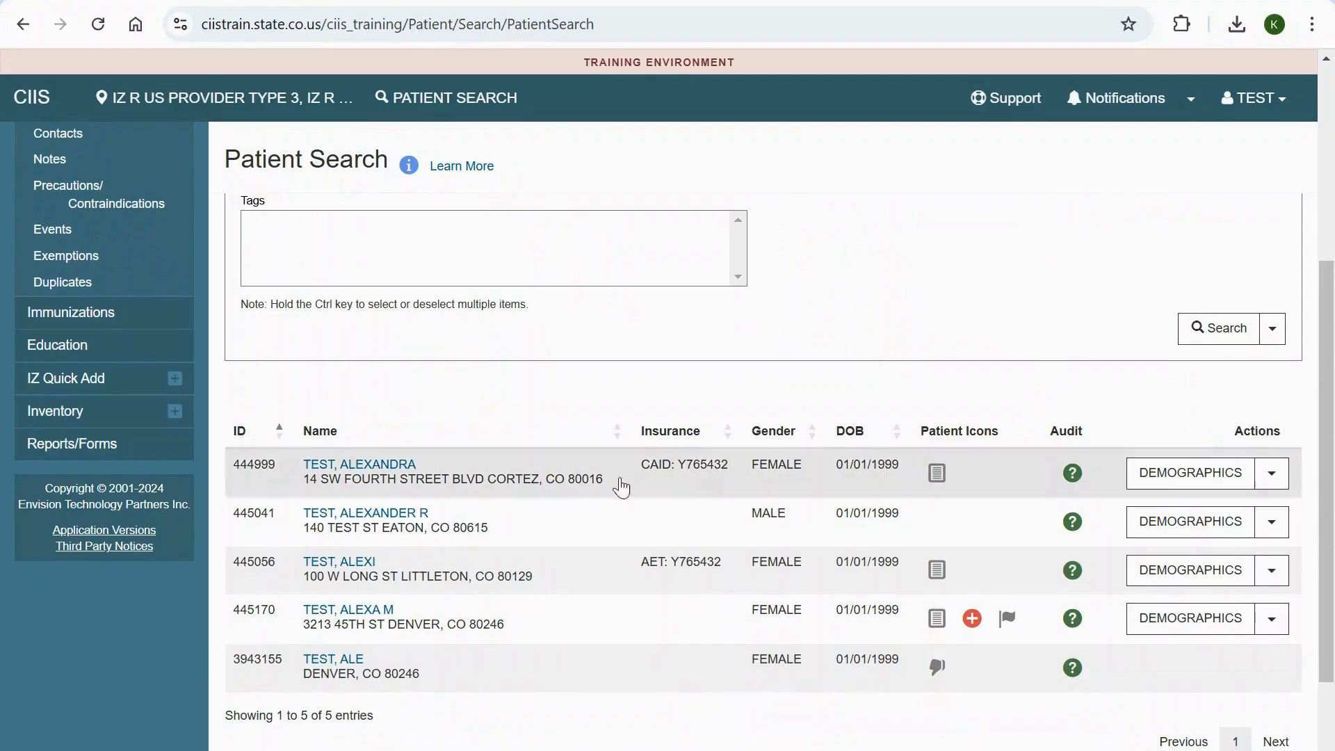
click(383, 616)
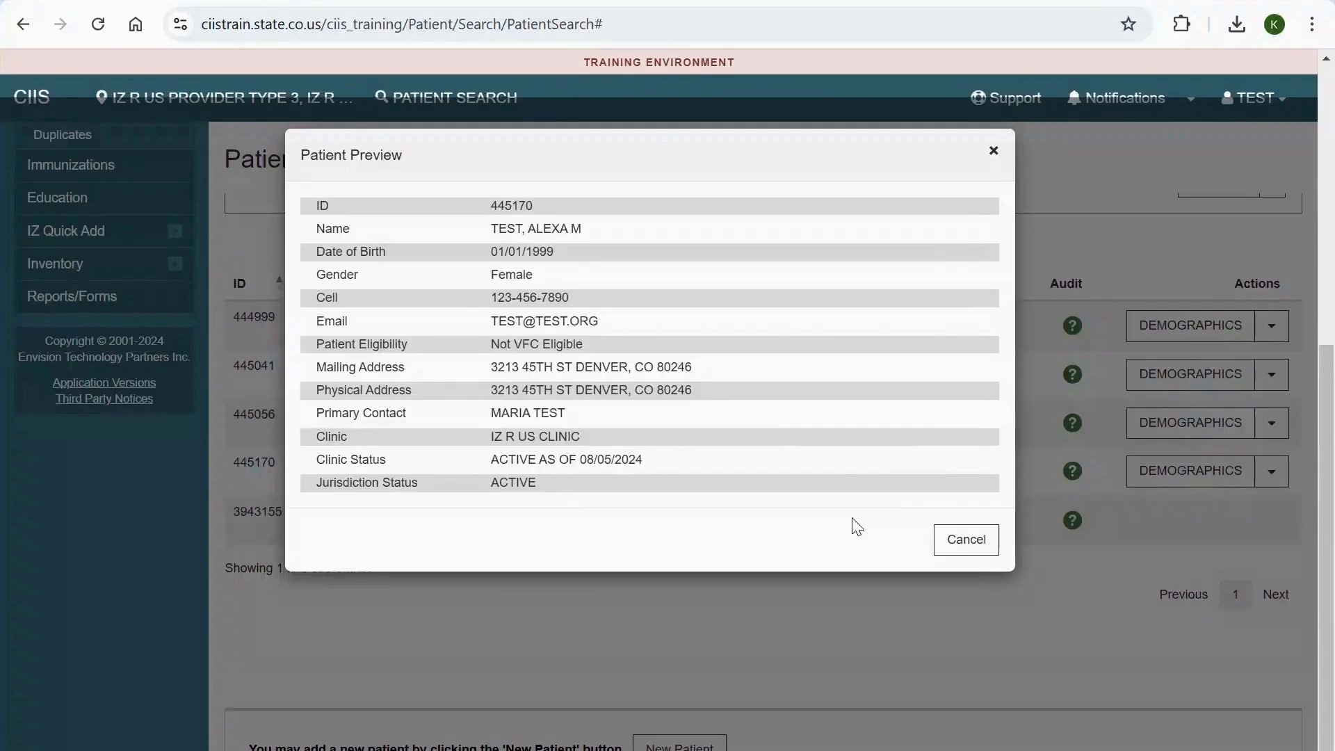
click(966, 541)
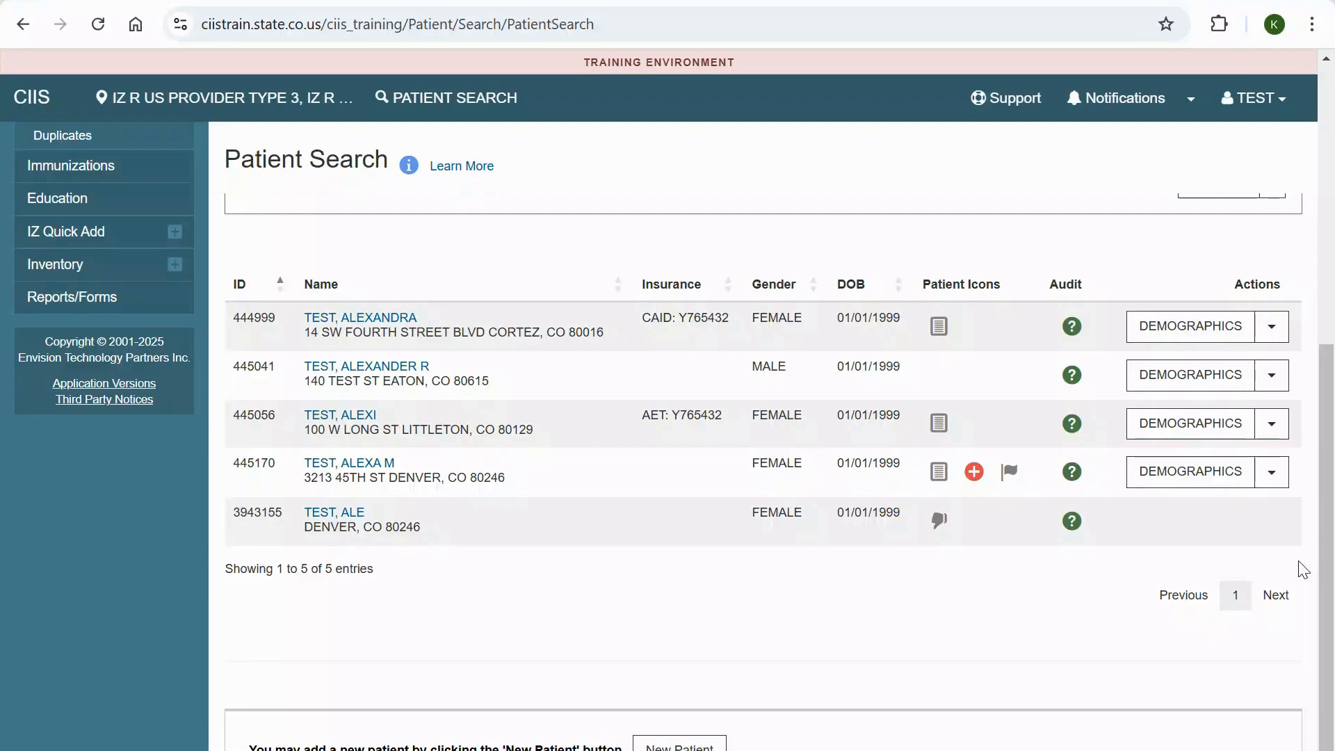
- Check the available actions for the fourth patient in the results, and open that patient's demographics record
click(1273, 479)
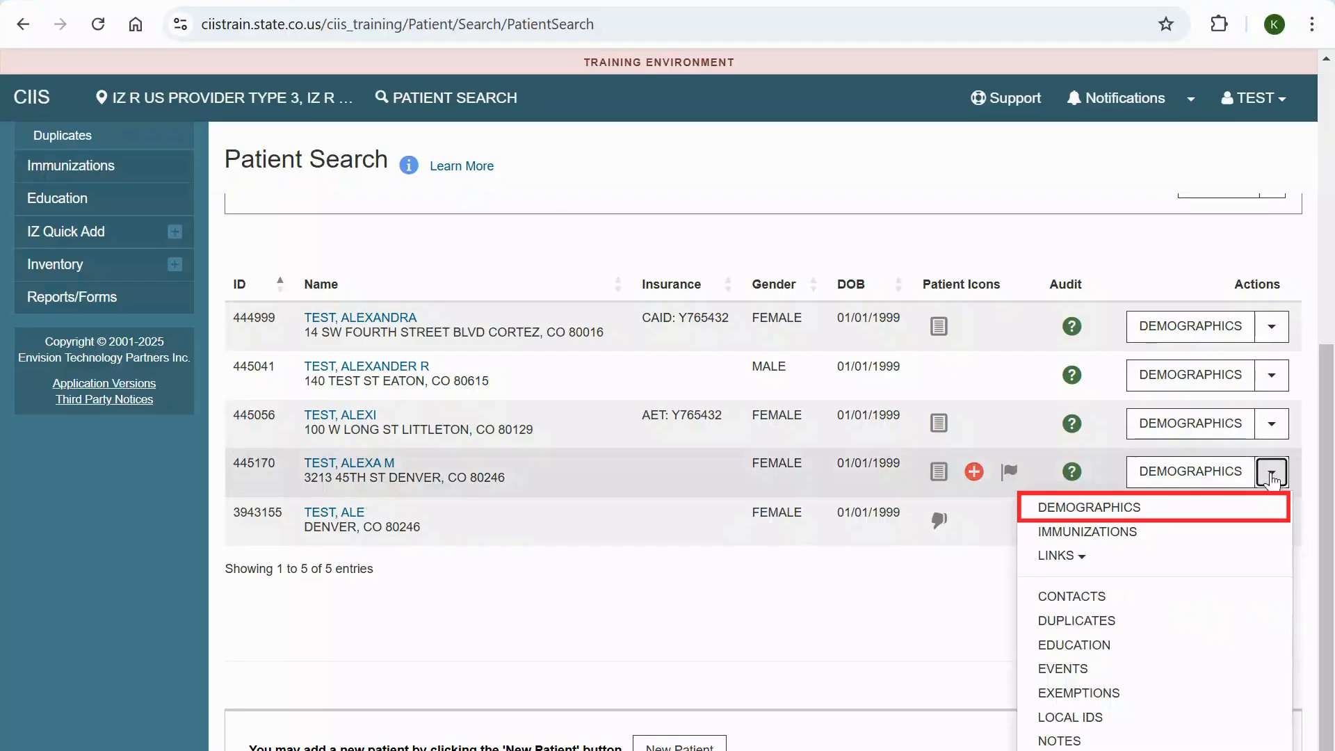
click(1271, 477)
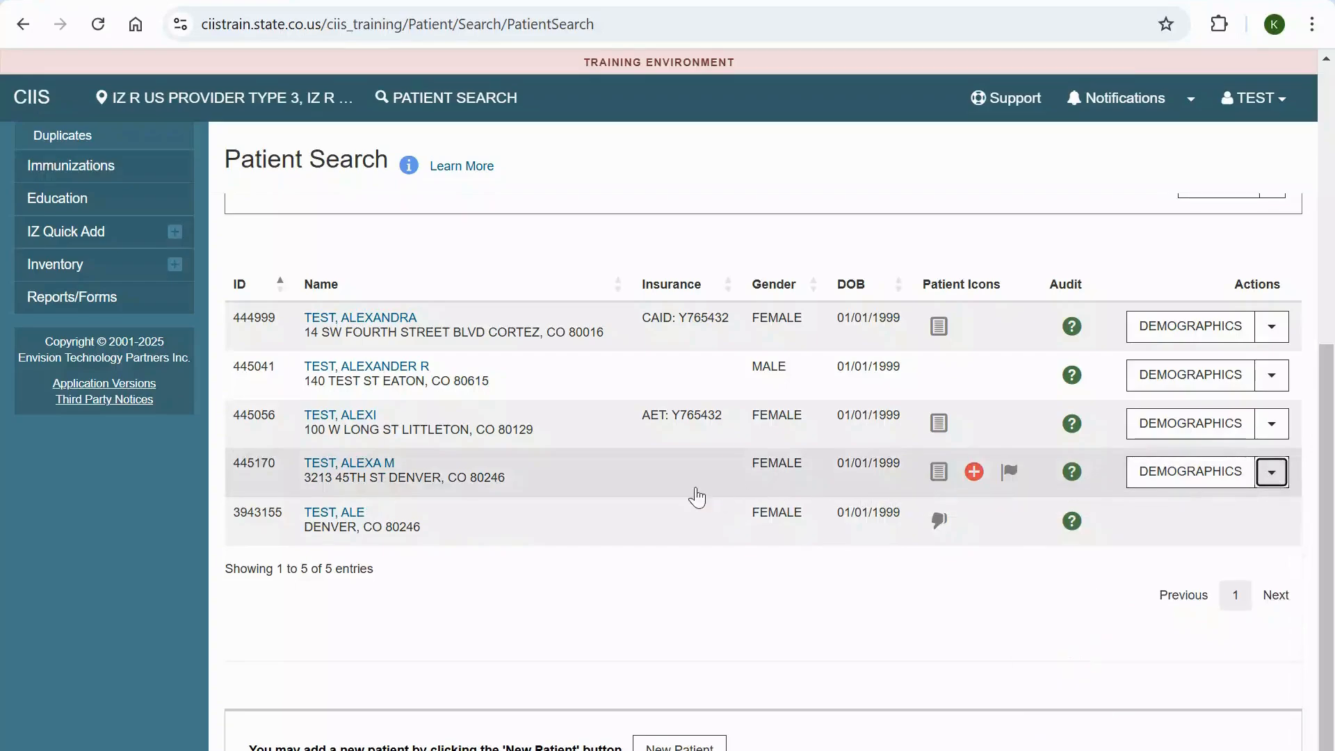
click(644, 490)
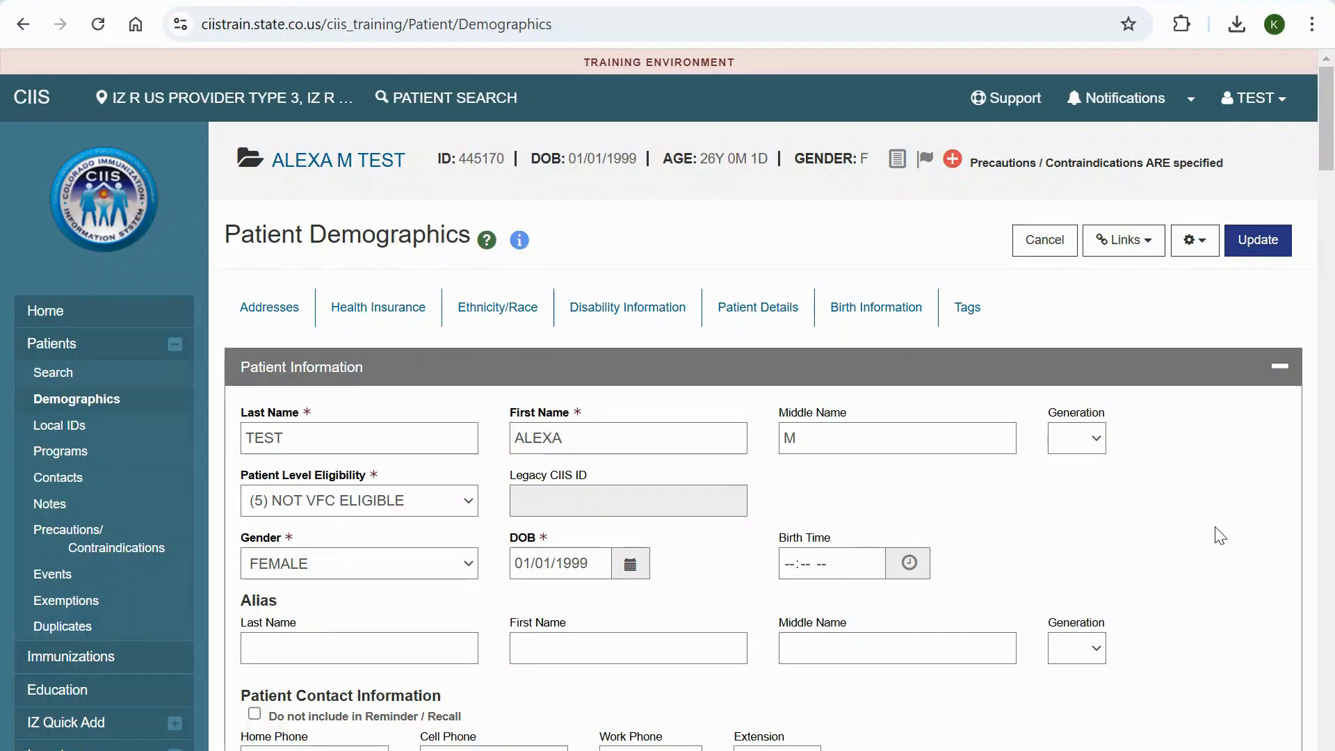
- Replace the street line and ZIP code of the patient's physical address, and save the record with the recommended address
scroll(1218, 536, down, 7)
scroll(1215, 529, down, 10)
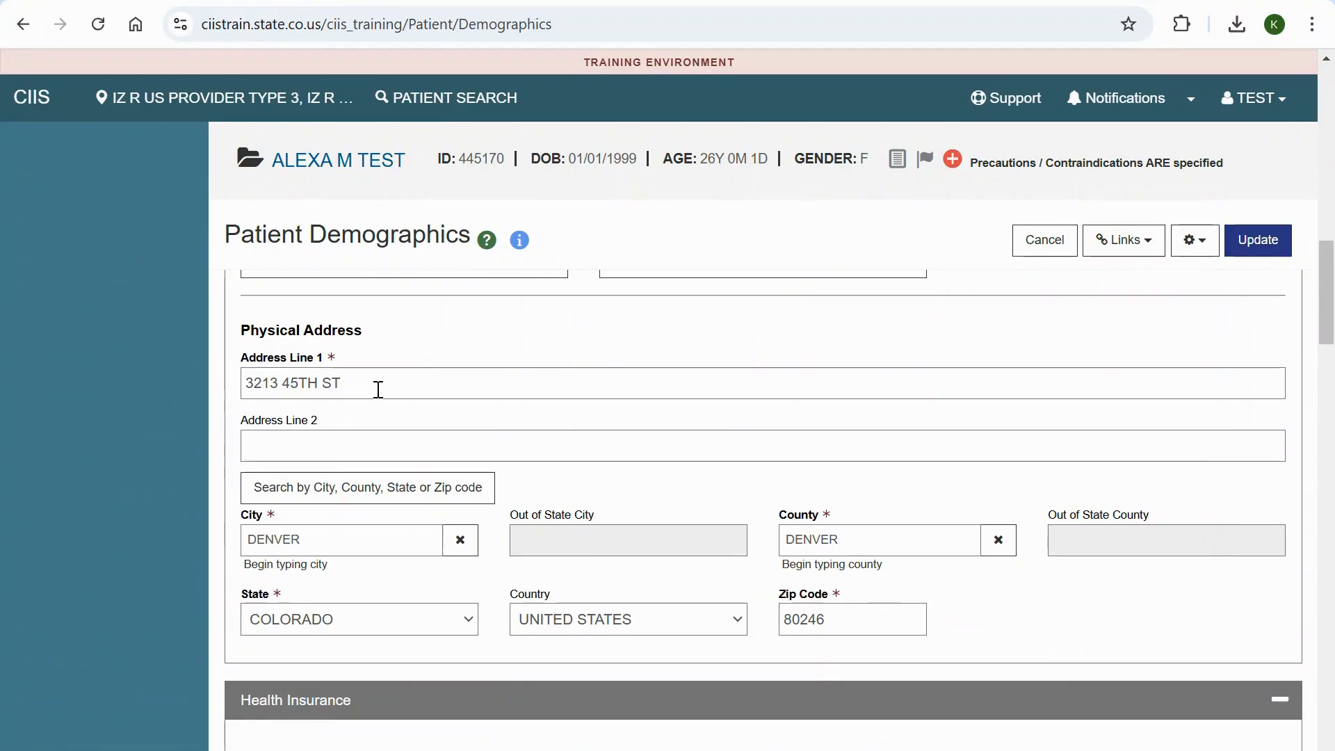
drag(378, 387, 221, 393)
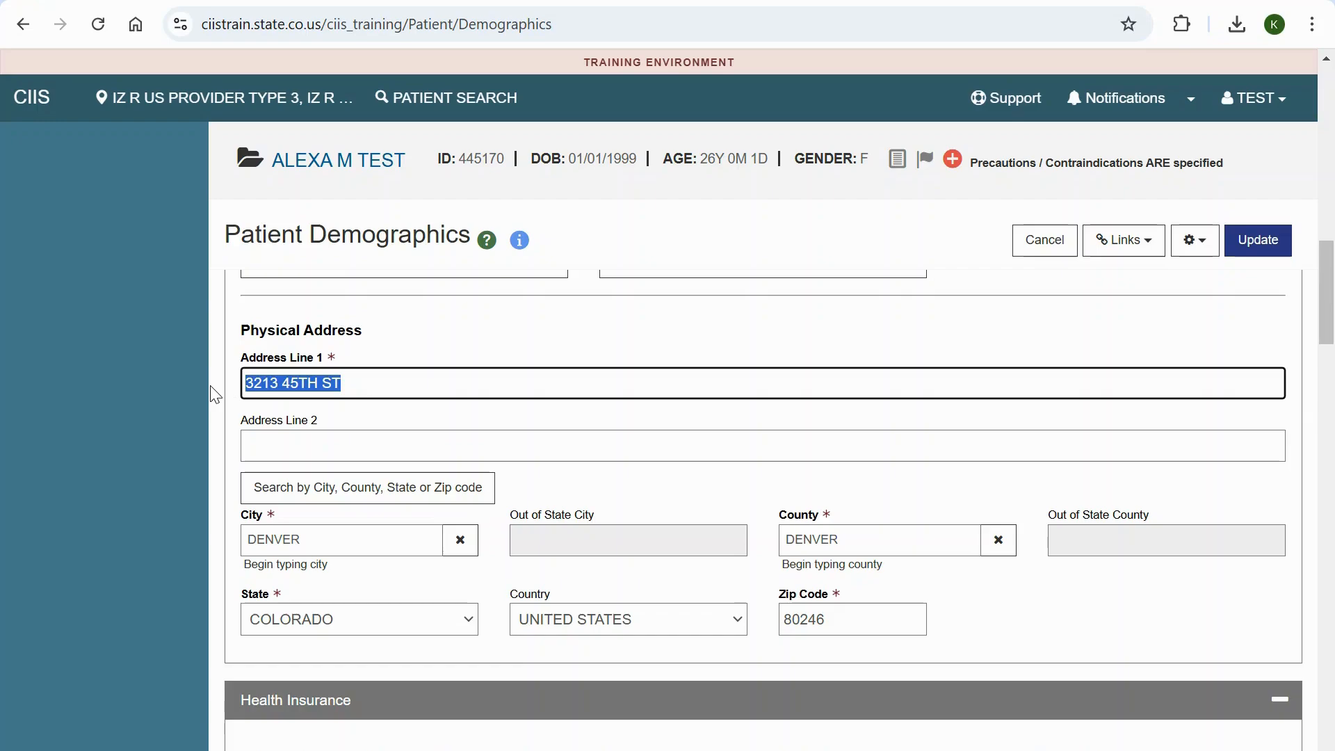
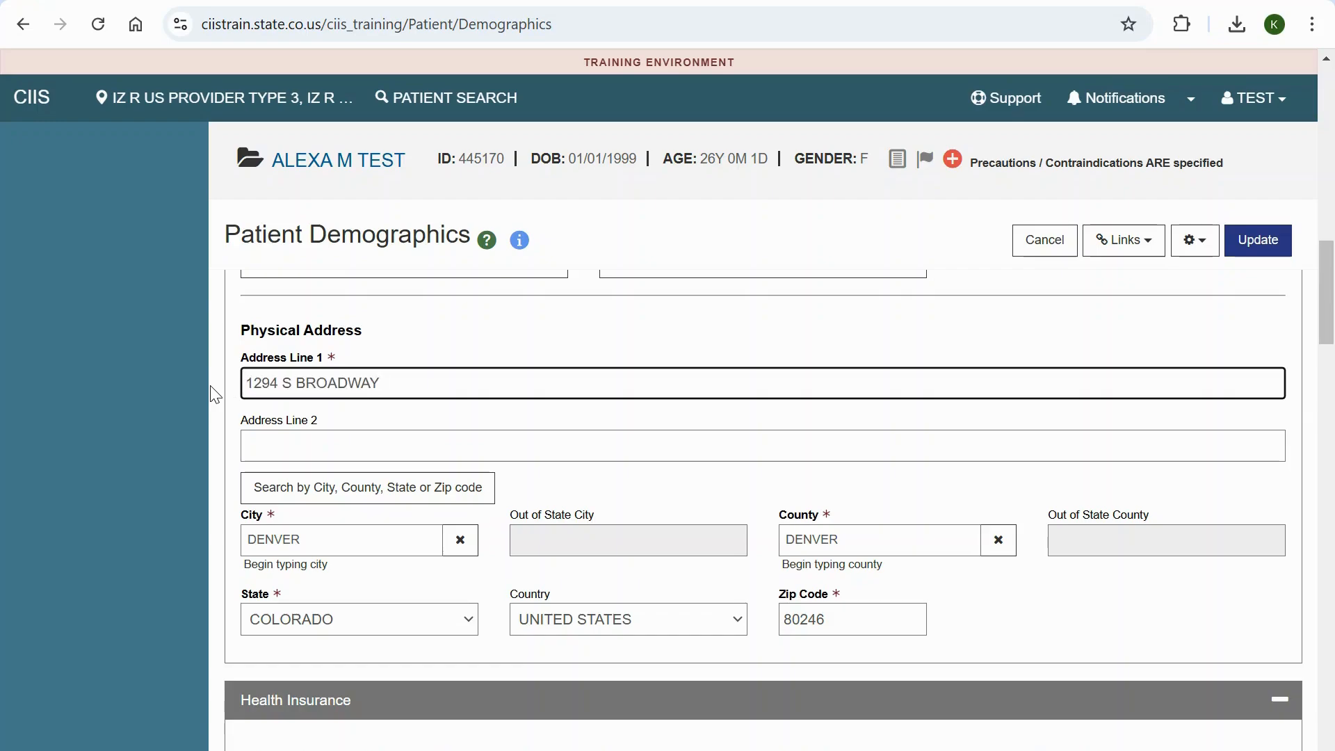
click(883, 619)
key(BackSpace)
key(BackSpace)
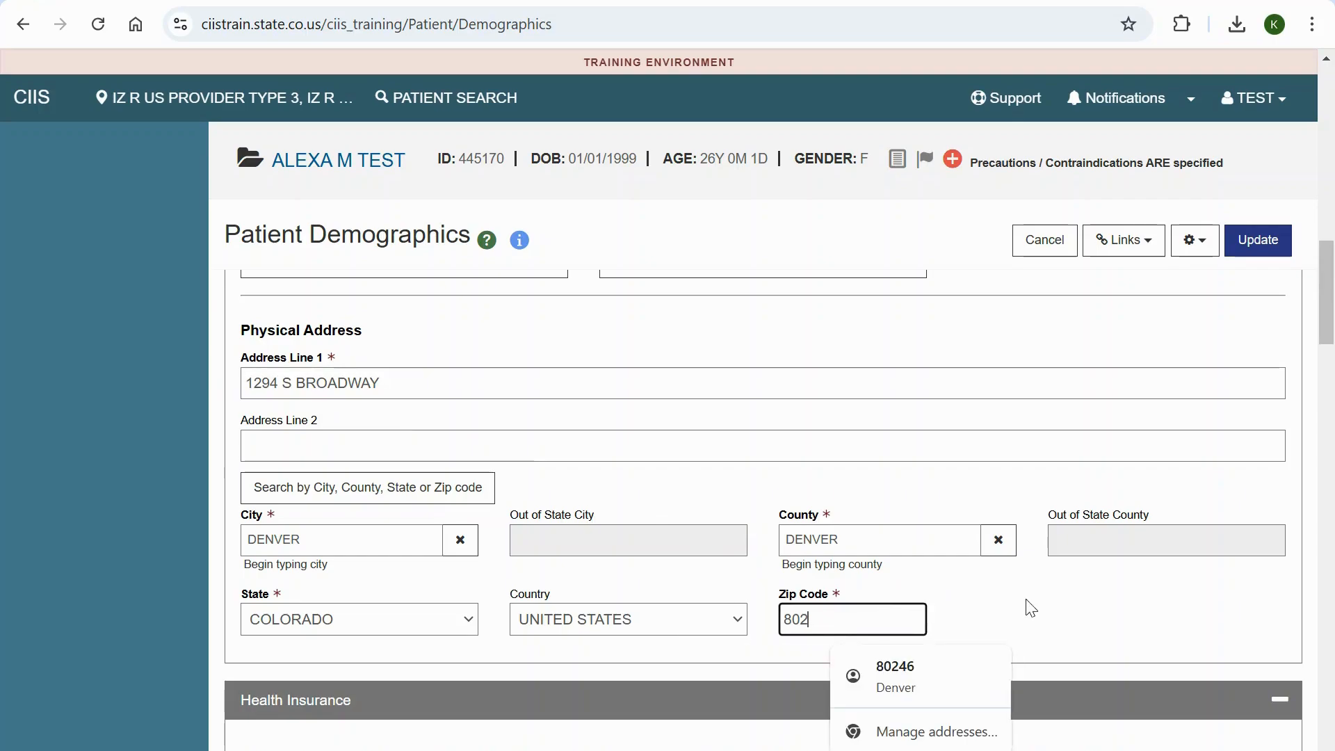
text(10)
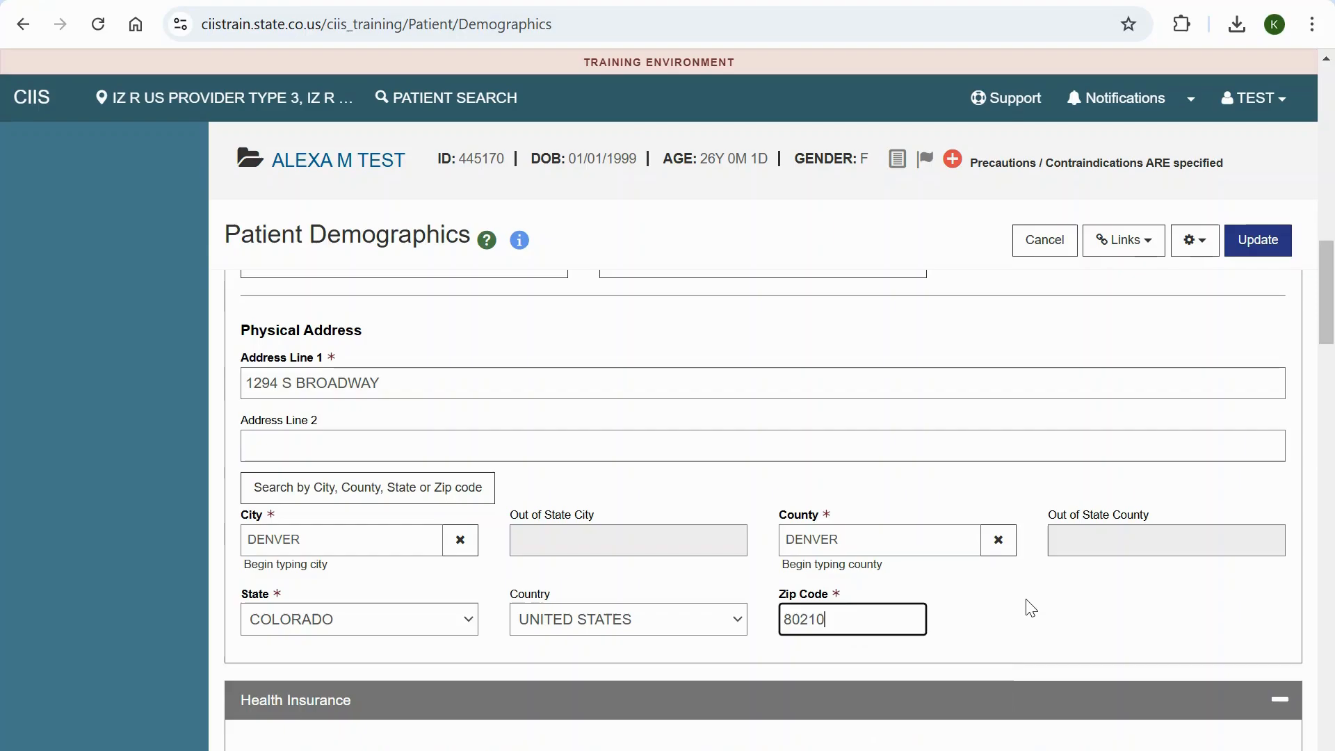
click(1031, 608)
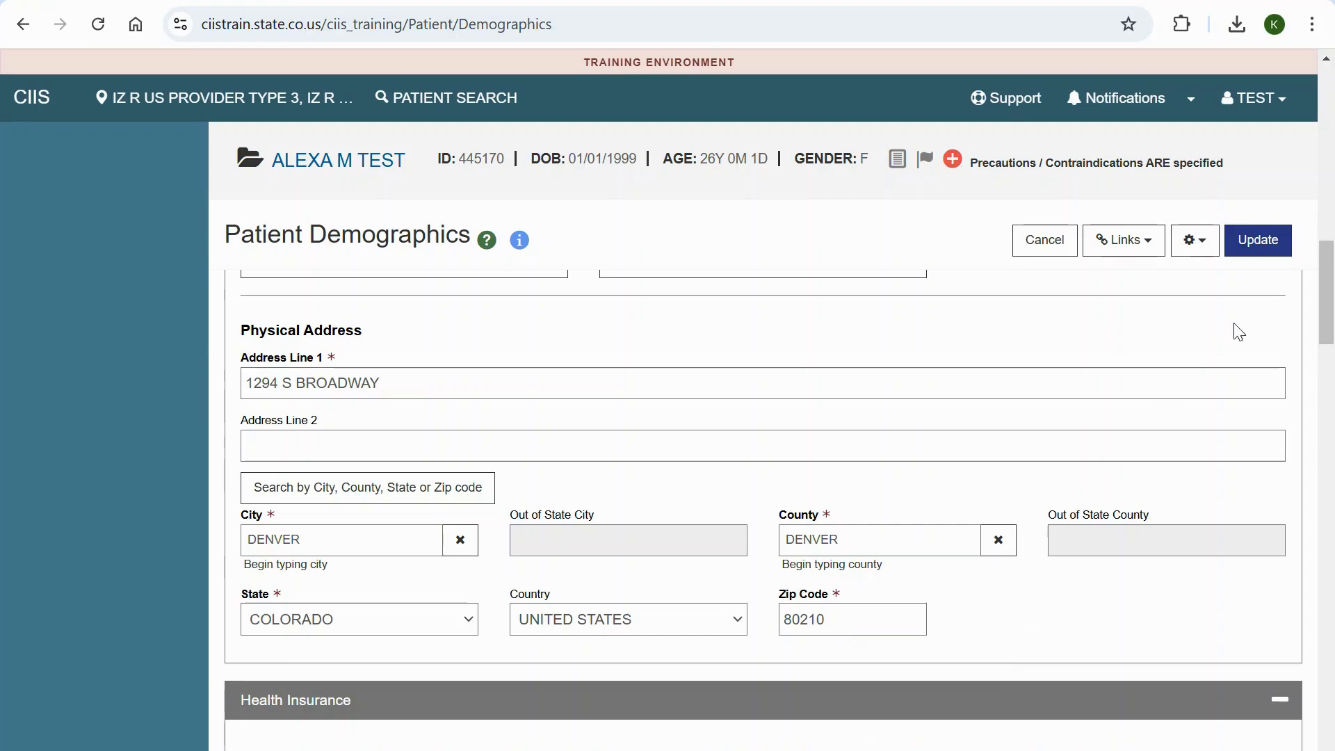
click(1255, 251)
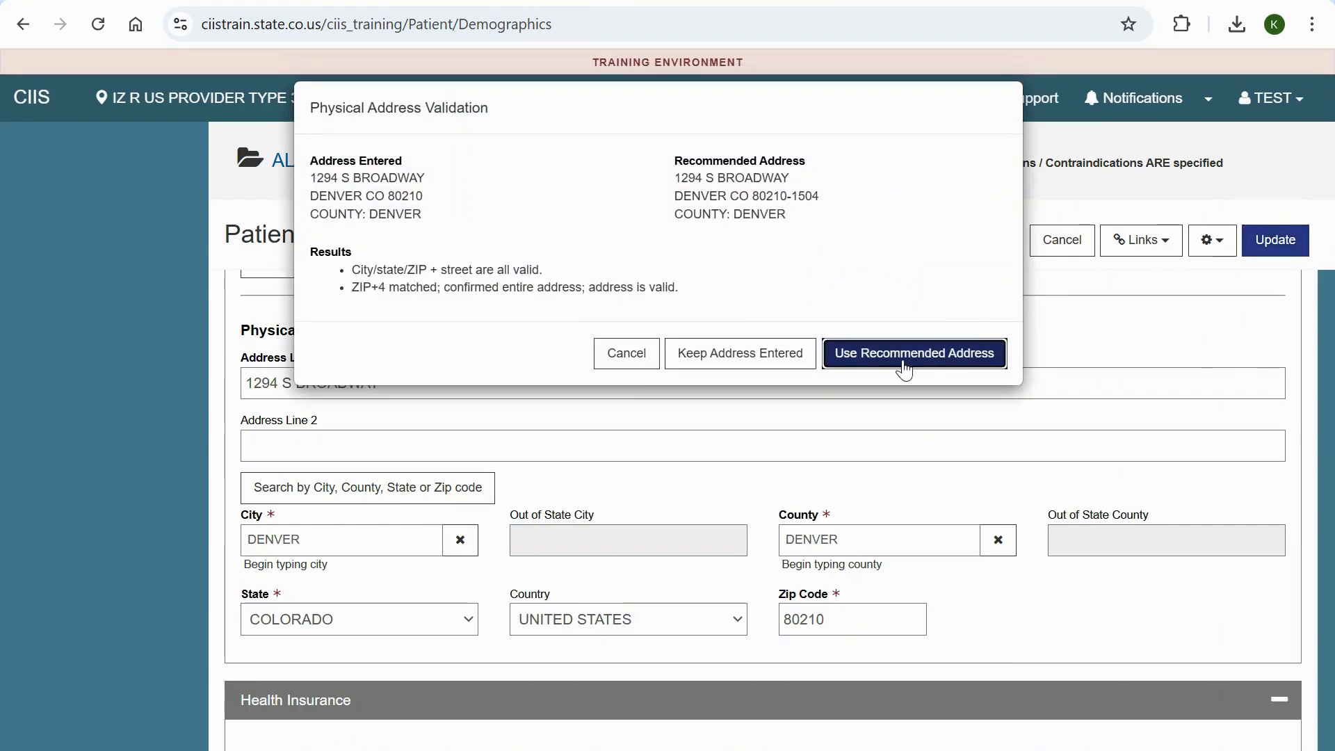
click(904, 369)
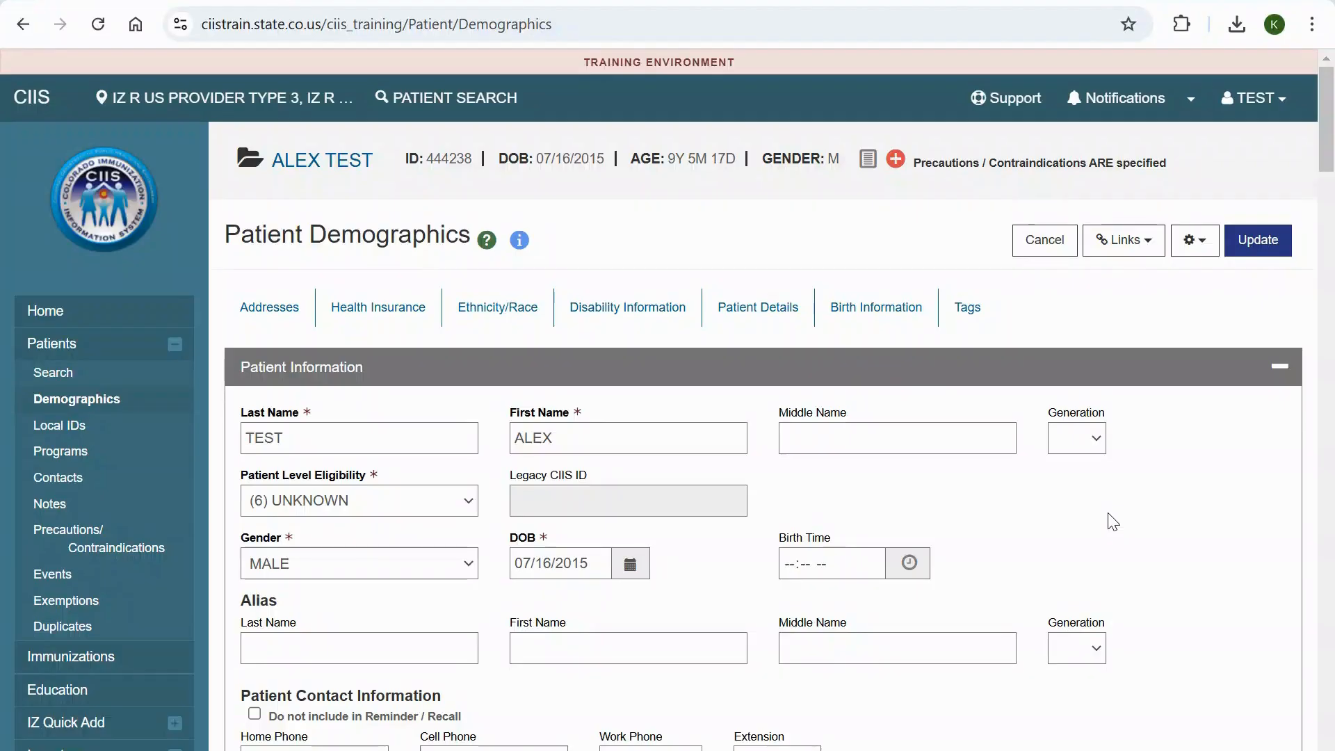
- Set the male child patient's Patient Level Eligibility to (1) VFC--MEDICAID and save the record
click(470, 507)
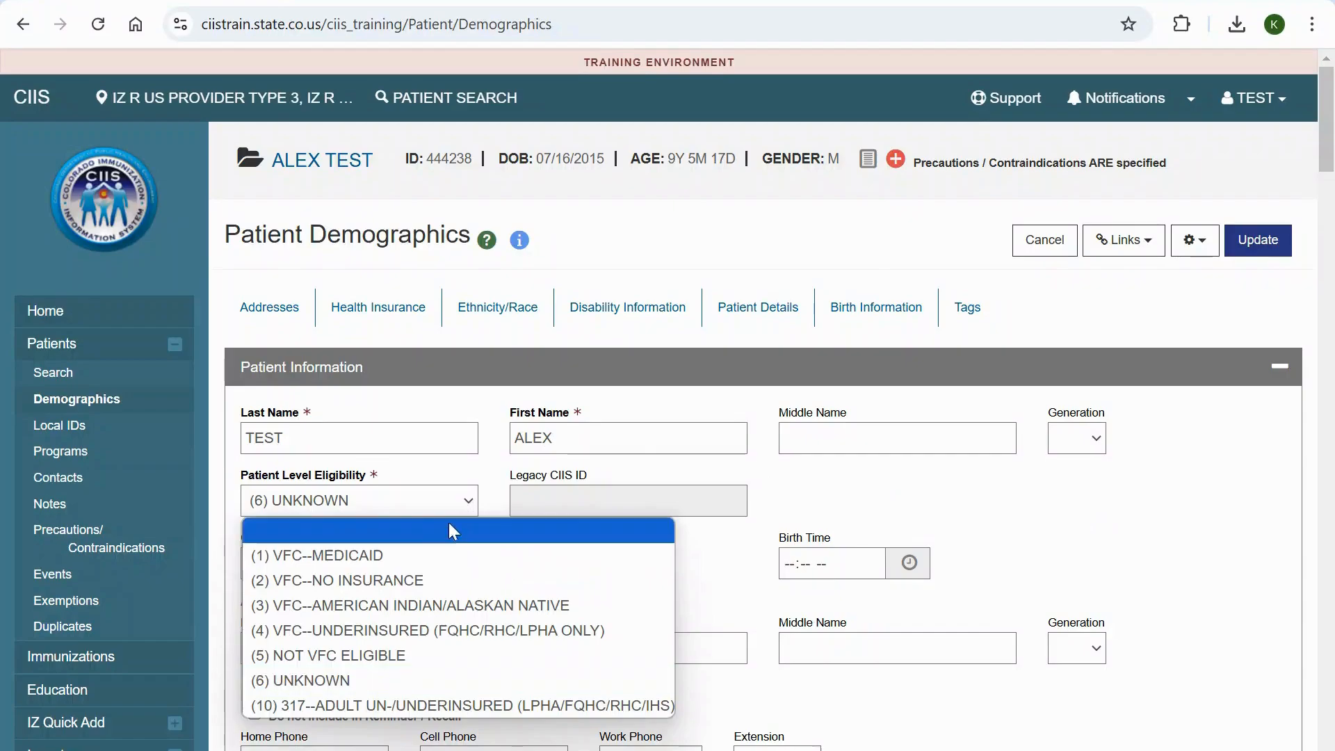
click(436, 555)
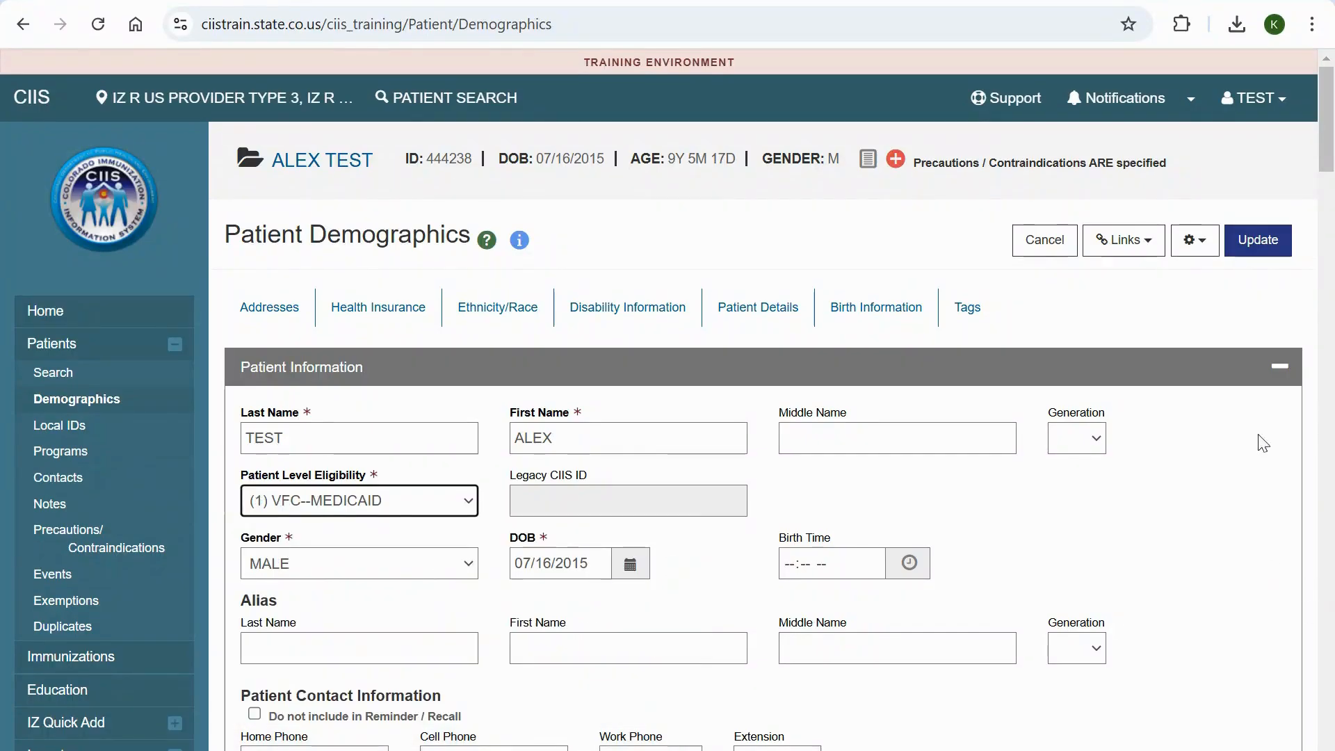
click(1247, 240)
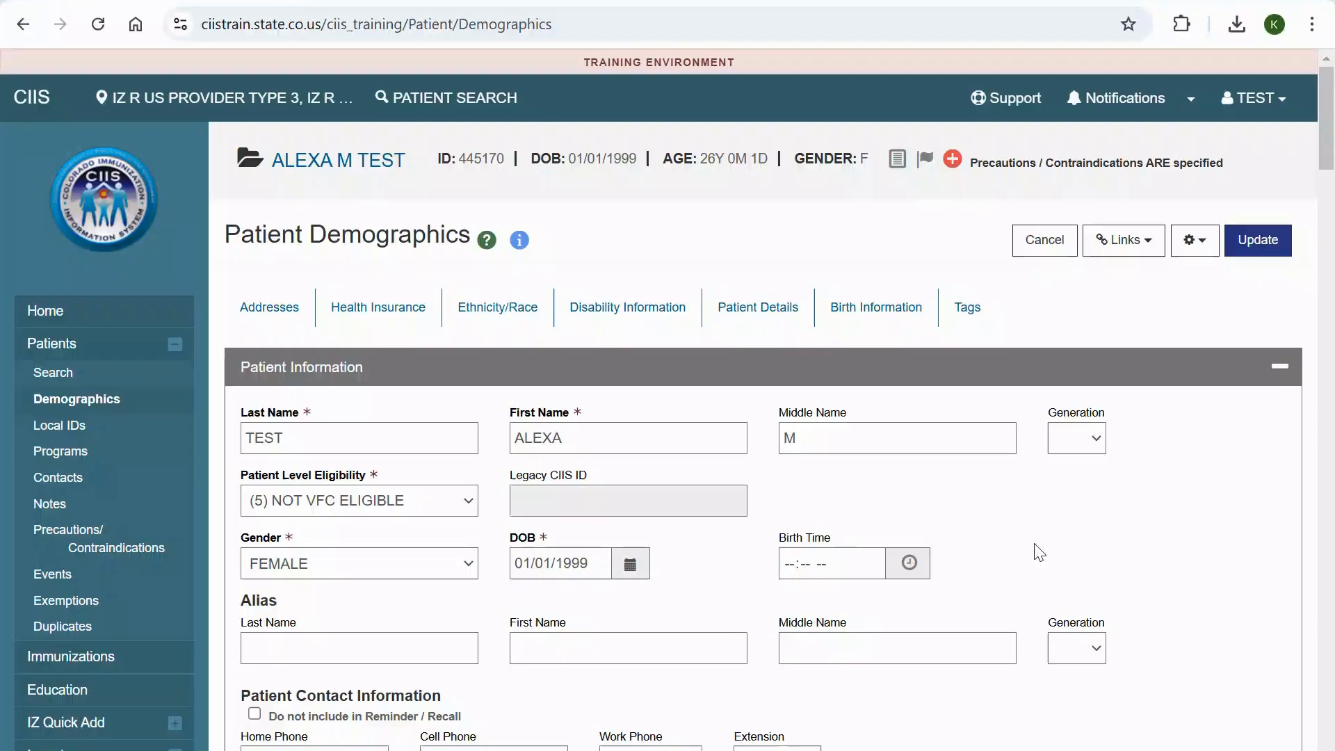
- Set the adult female patient's Patient Level Eligibility to (10) 317--ADULT UN-/UNDERINSURED (LPHA/FQHC/RHC/IHS) and save the record
click(440, 509)
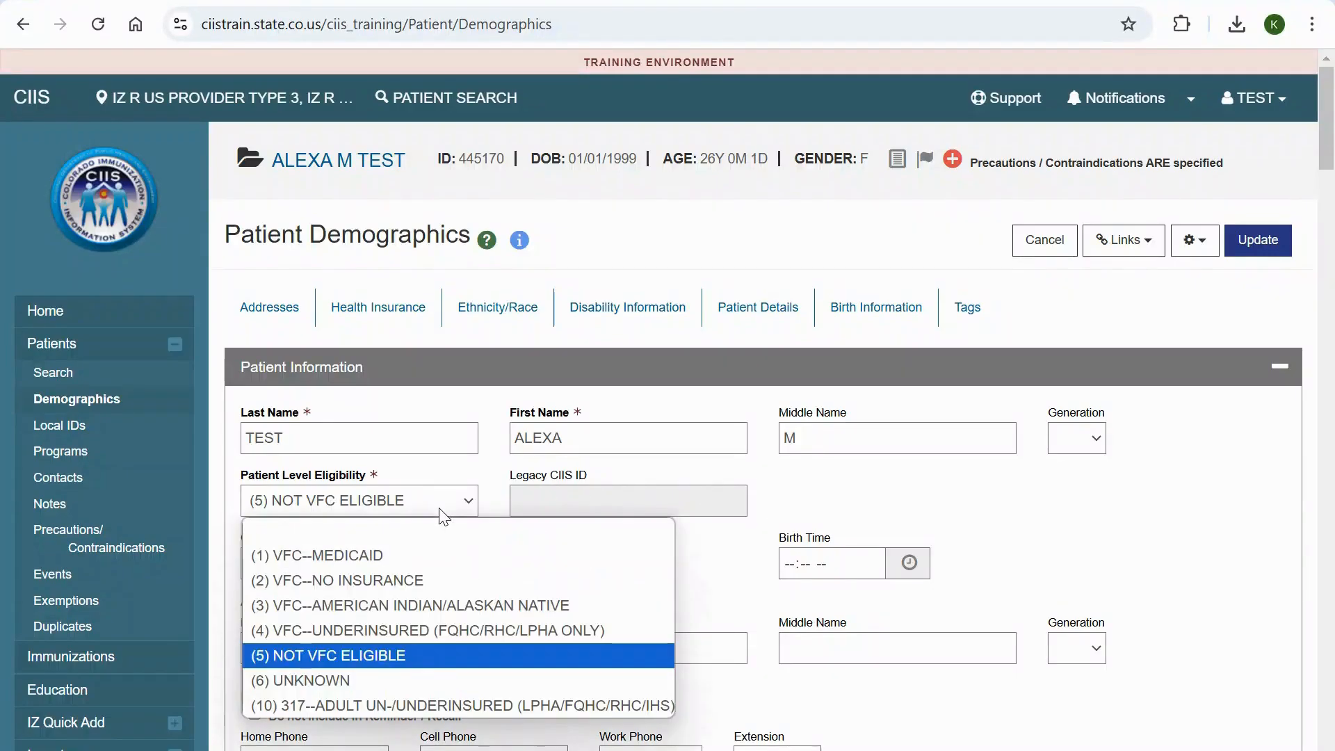
click(468, 707)
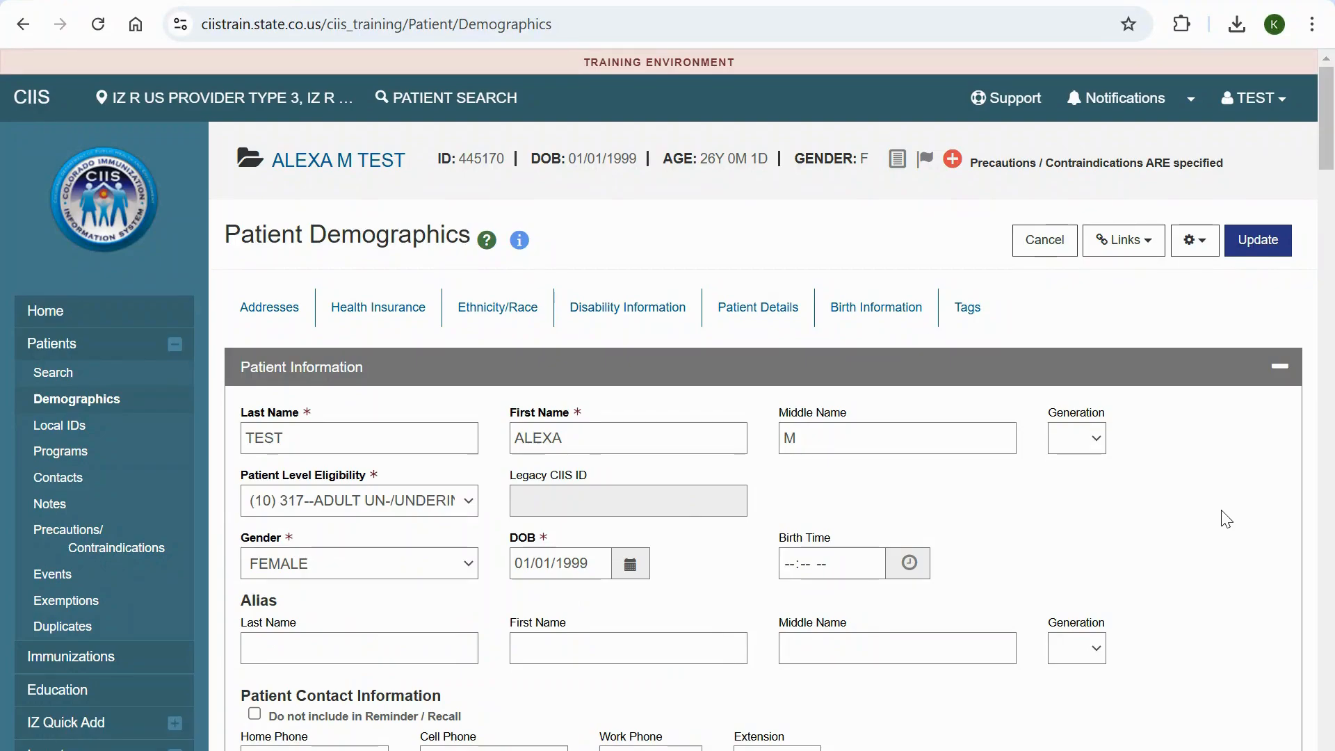
click(1267, 244)
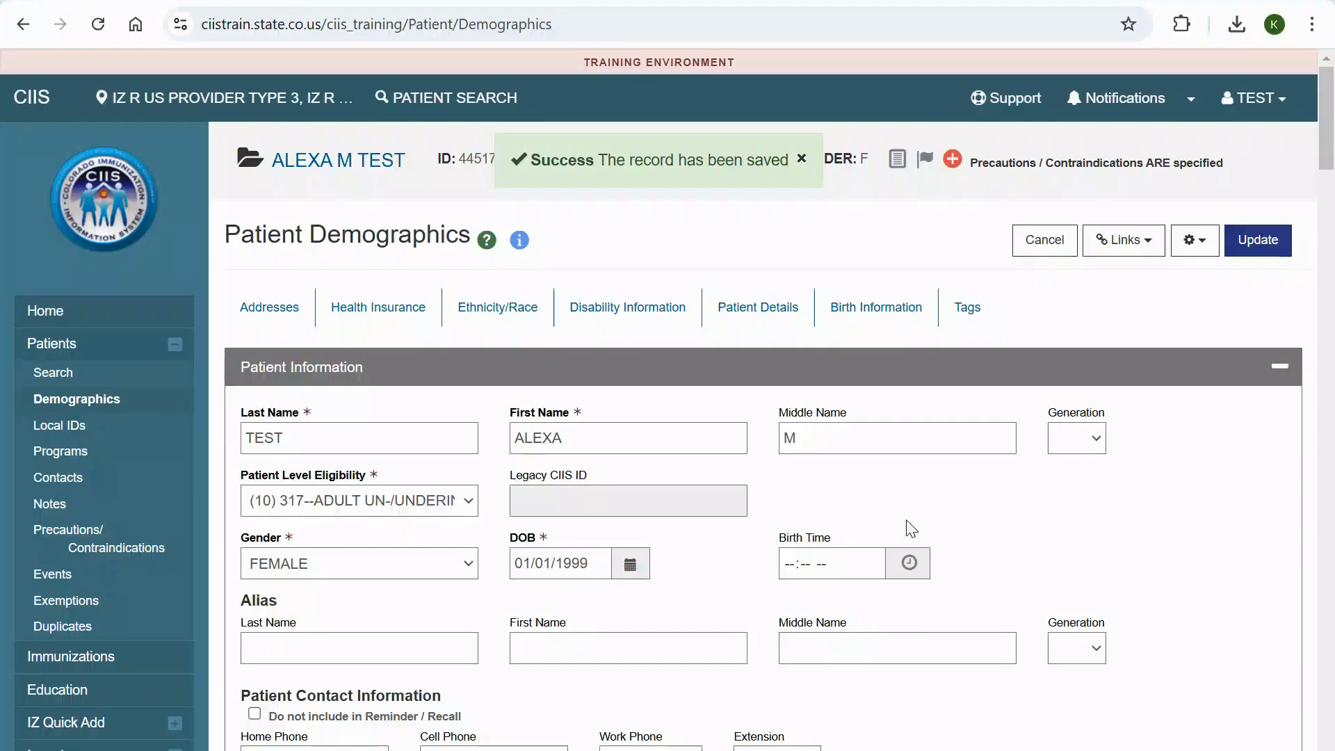
- Open the add-vaccines form for the current patient and set the vaccination date to 01/03/2025
click(145, 670)
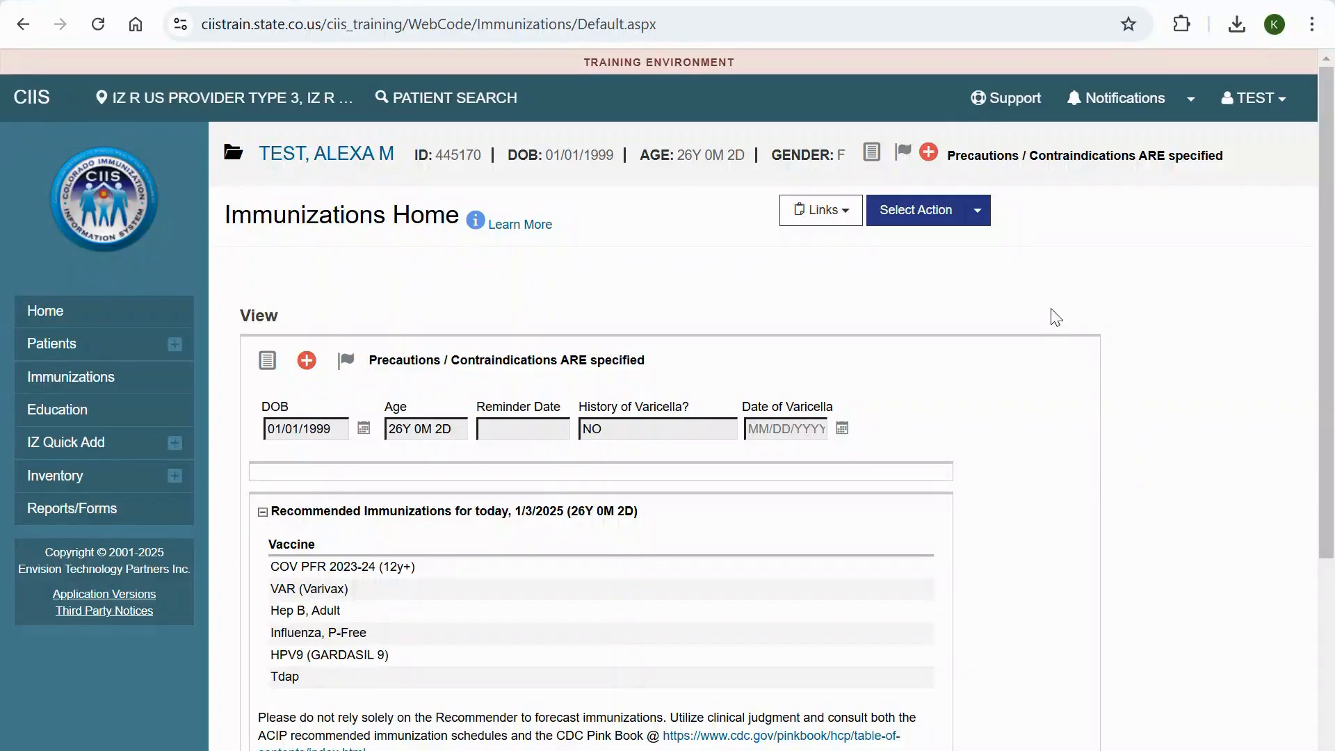
click(979, 214)
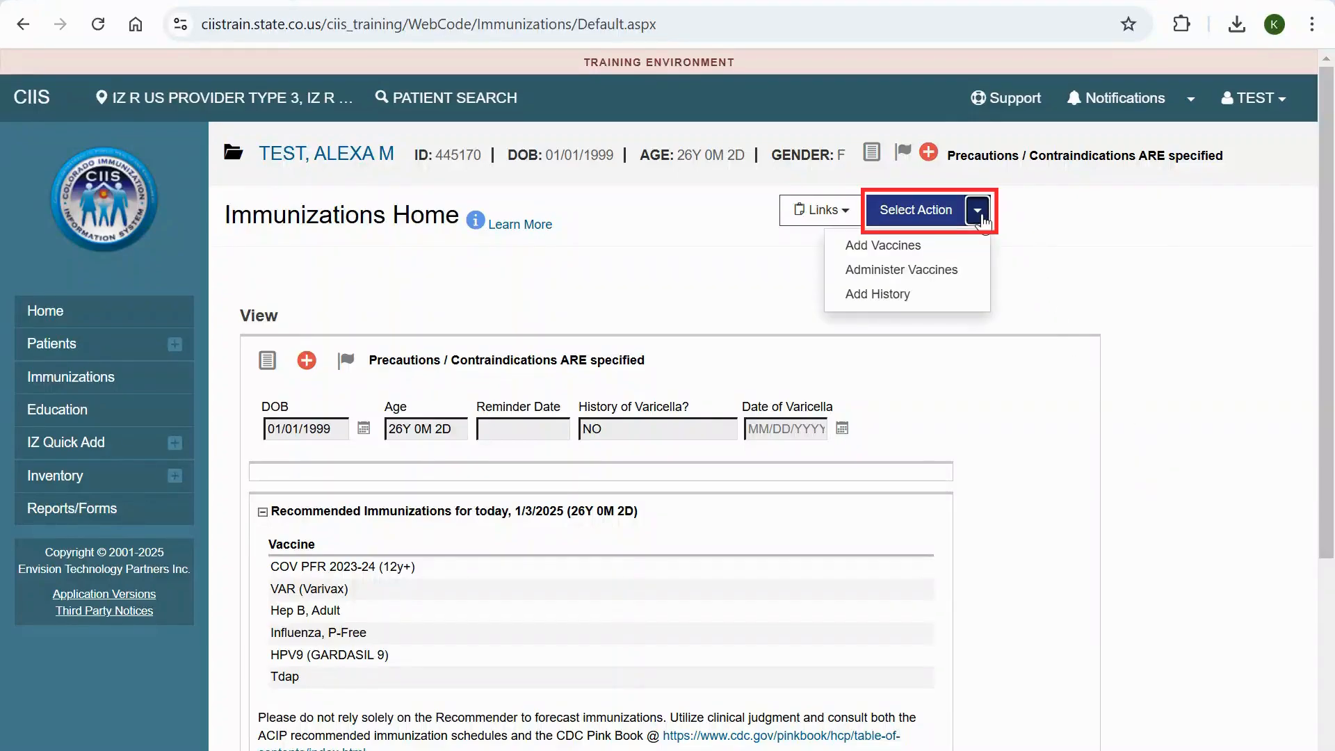
click(950, 246)
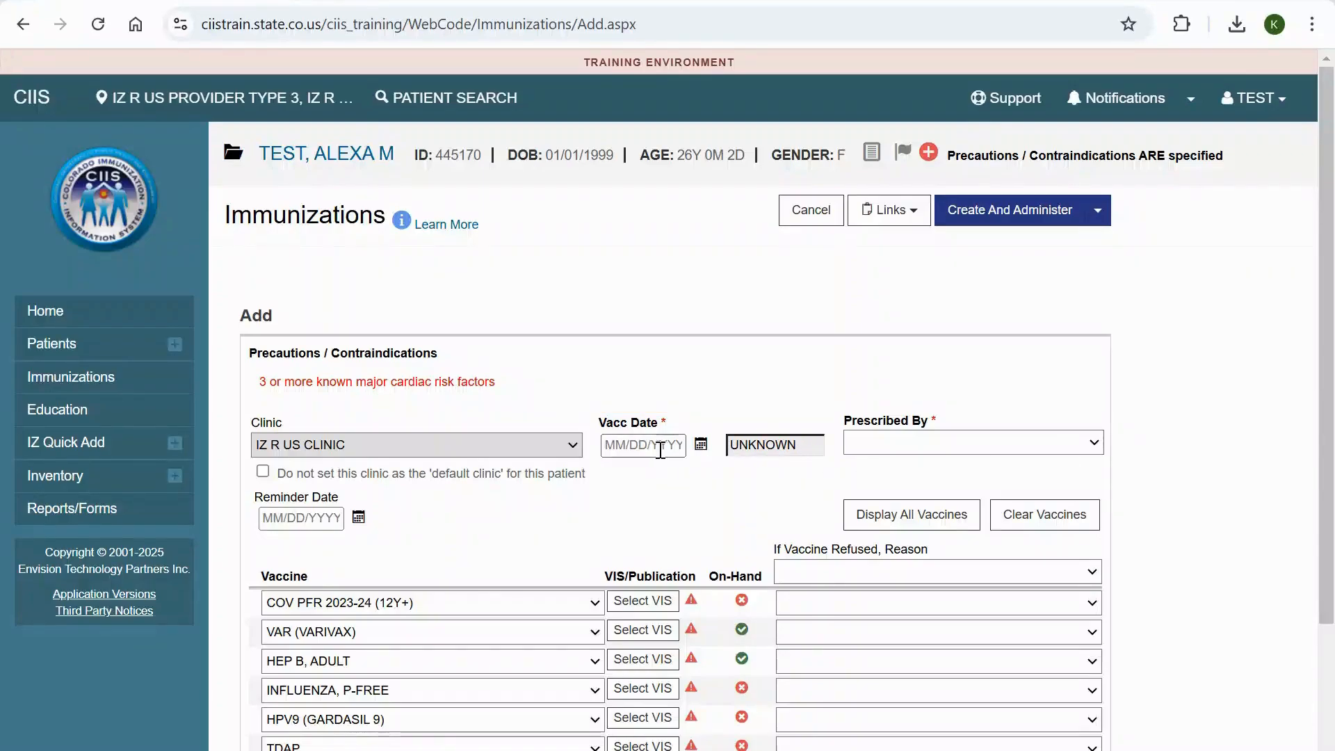
click(630, 445)
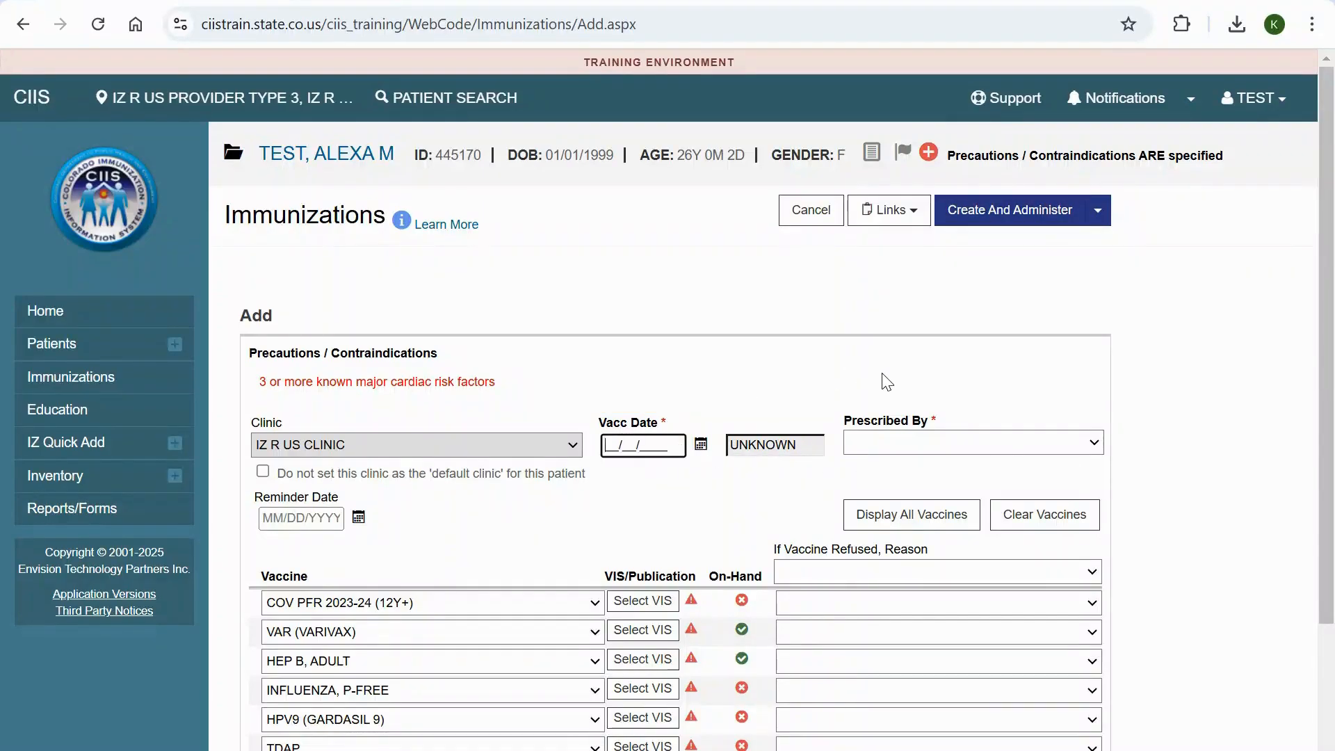
text(01/03/2025)
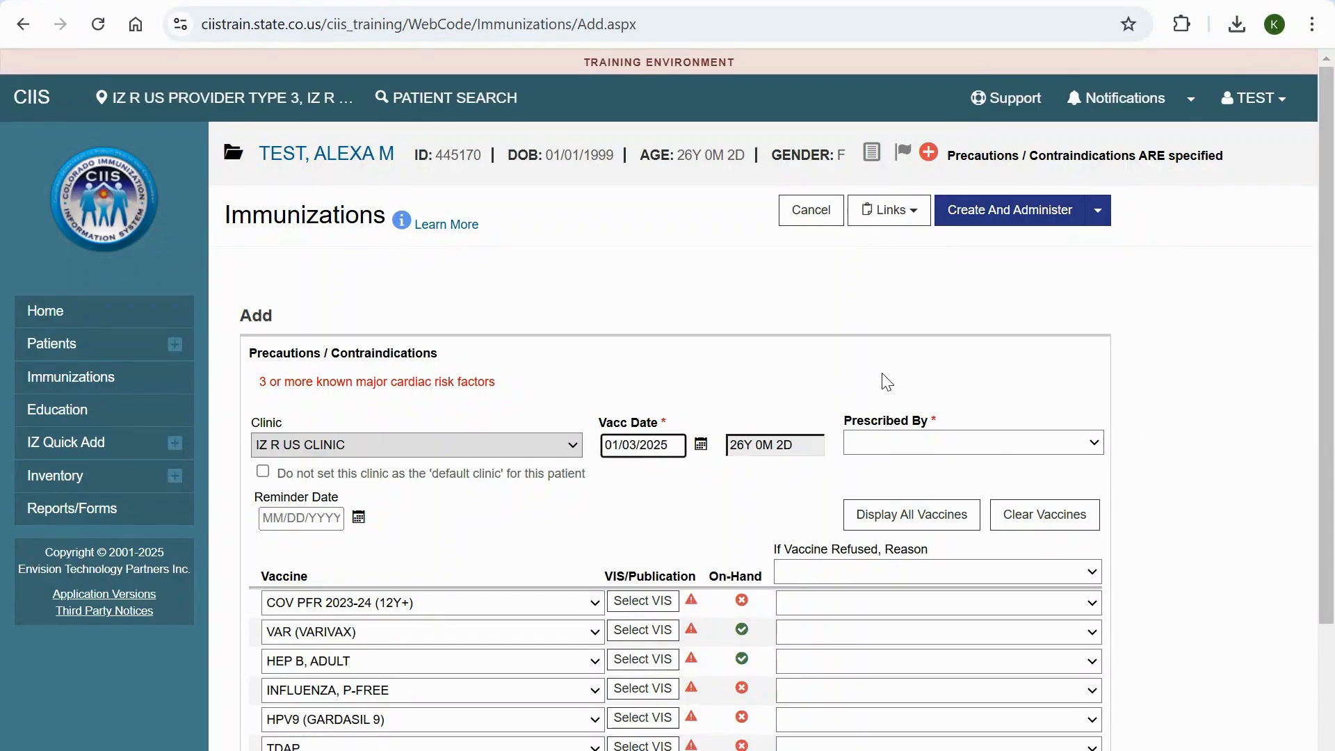
click(1178, 472)
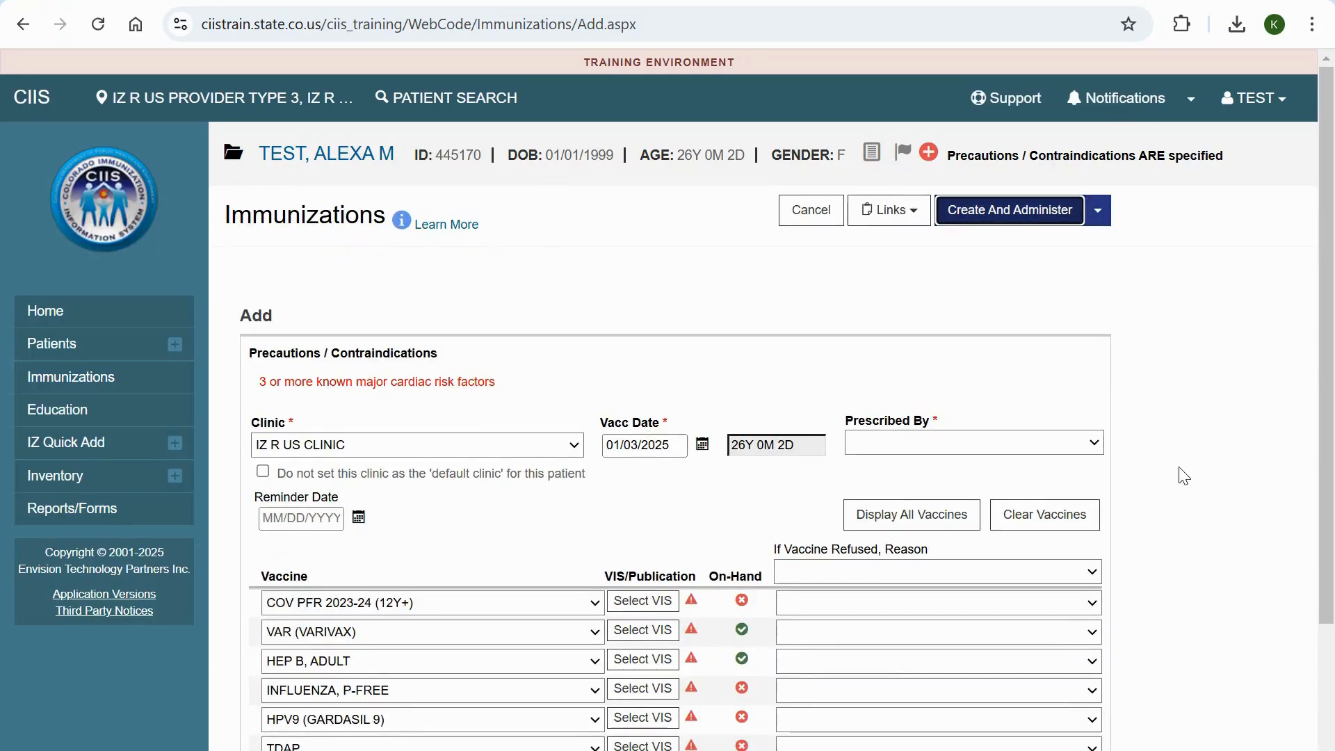
- Set Prescribed By to the admin MD account and clear the prefilled recommended vaccines
click(1093, 443)
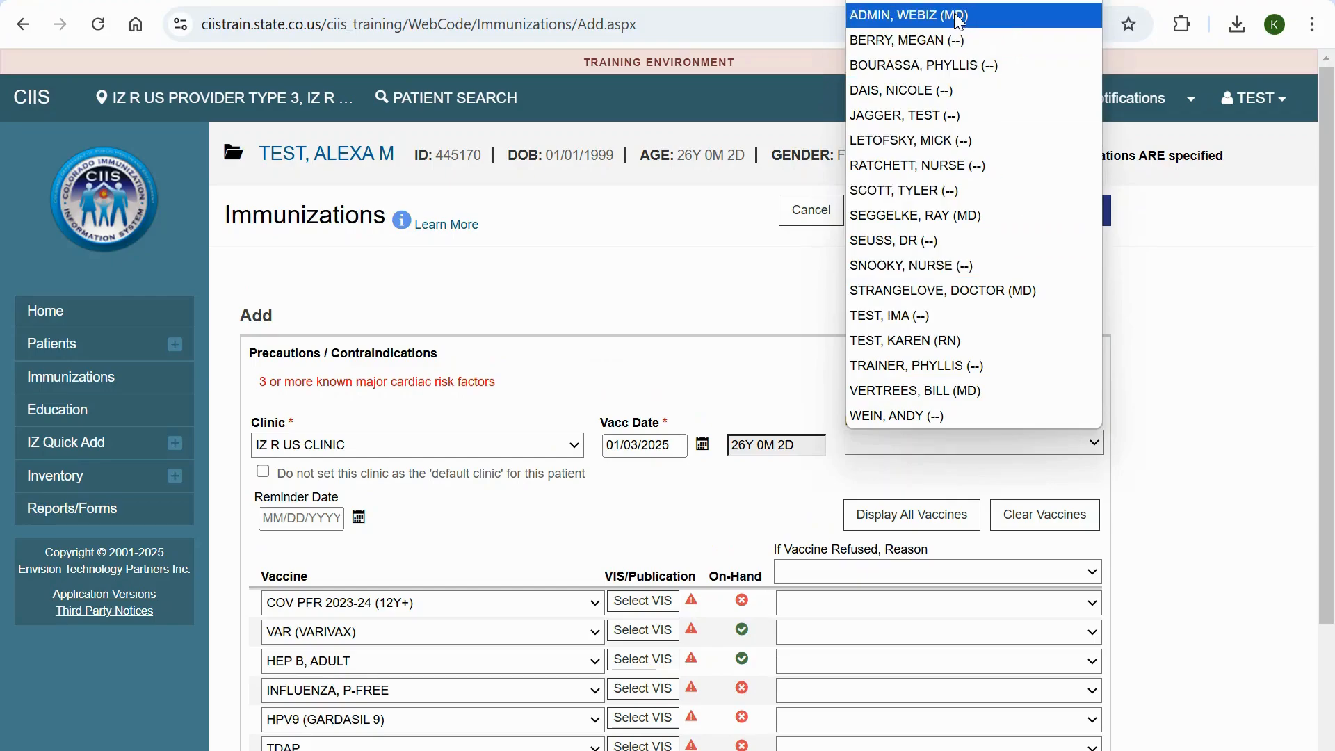
click(1060, 12)
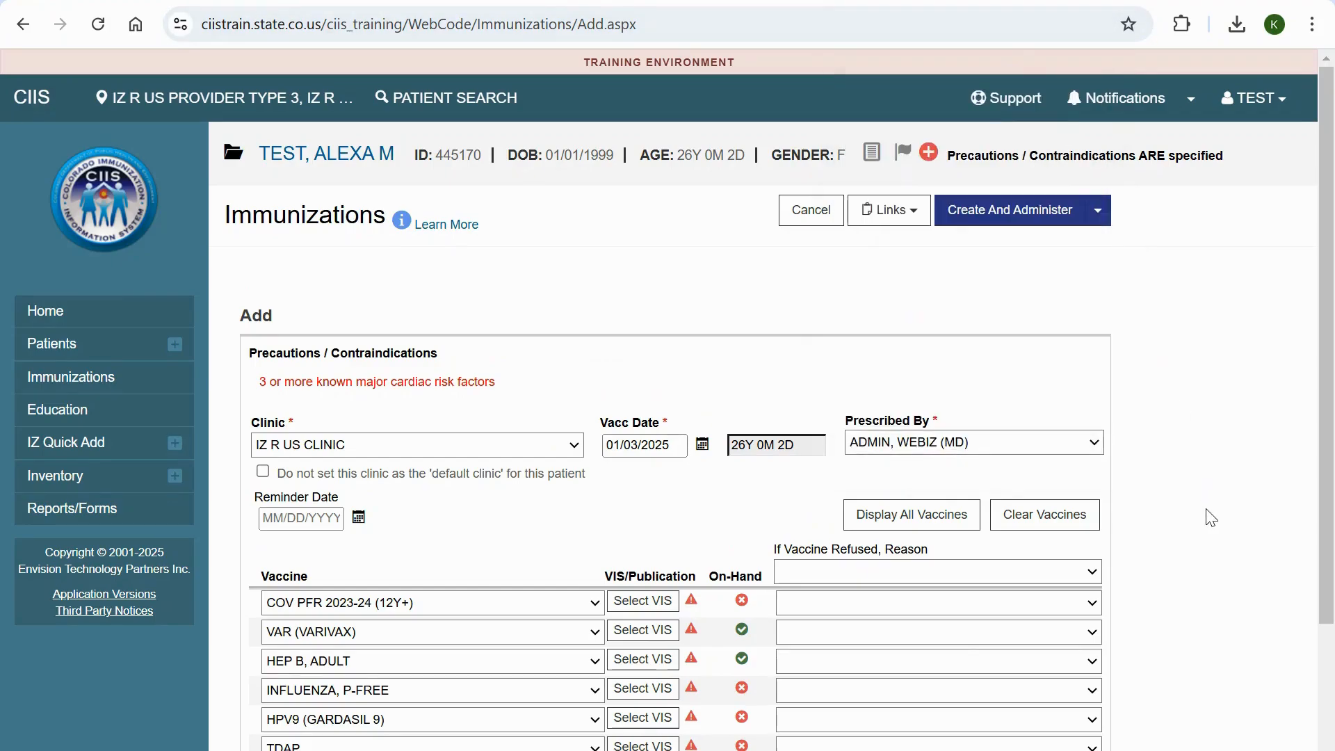
scroll(1210, 518, down, 3)
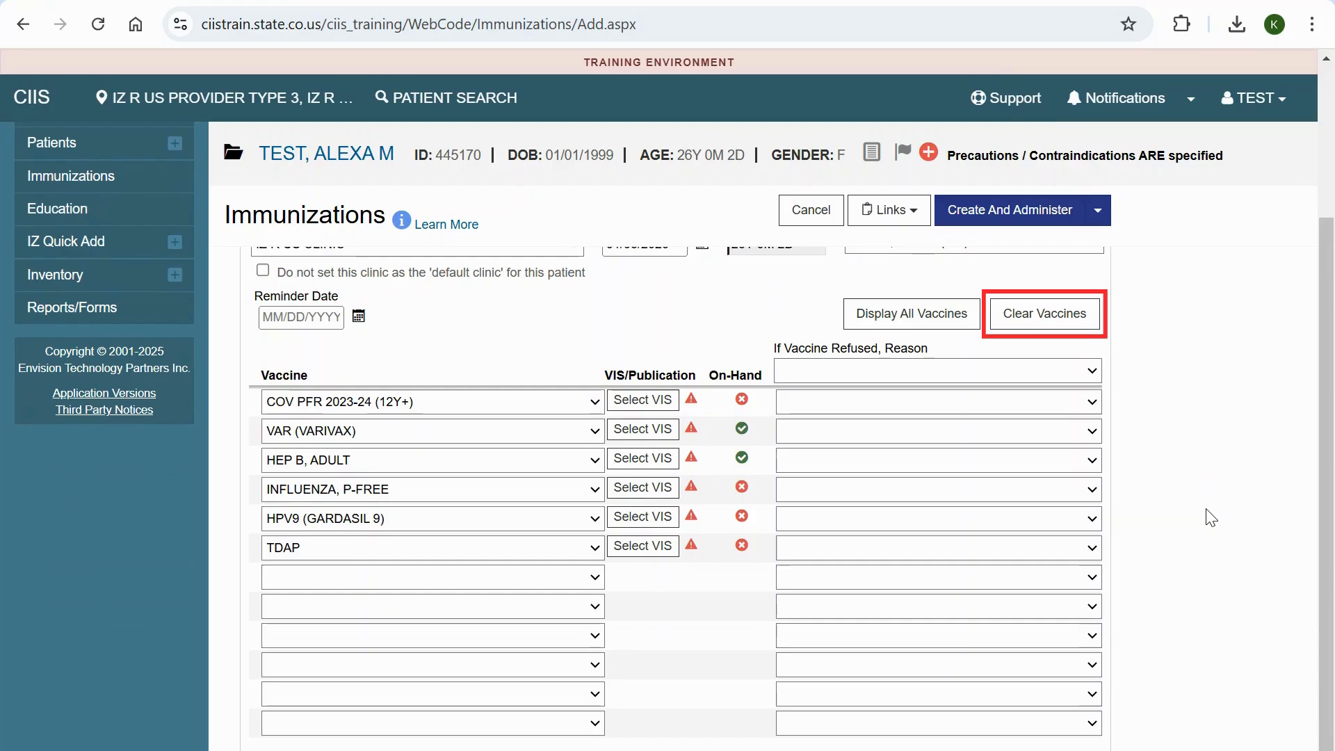
click(1004, 323)
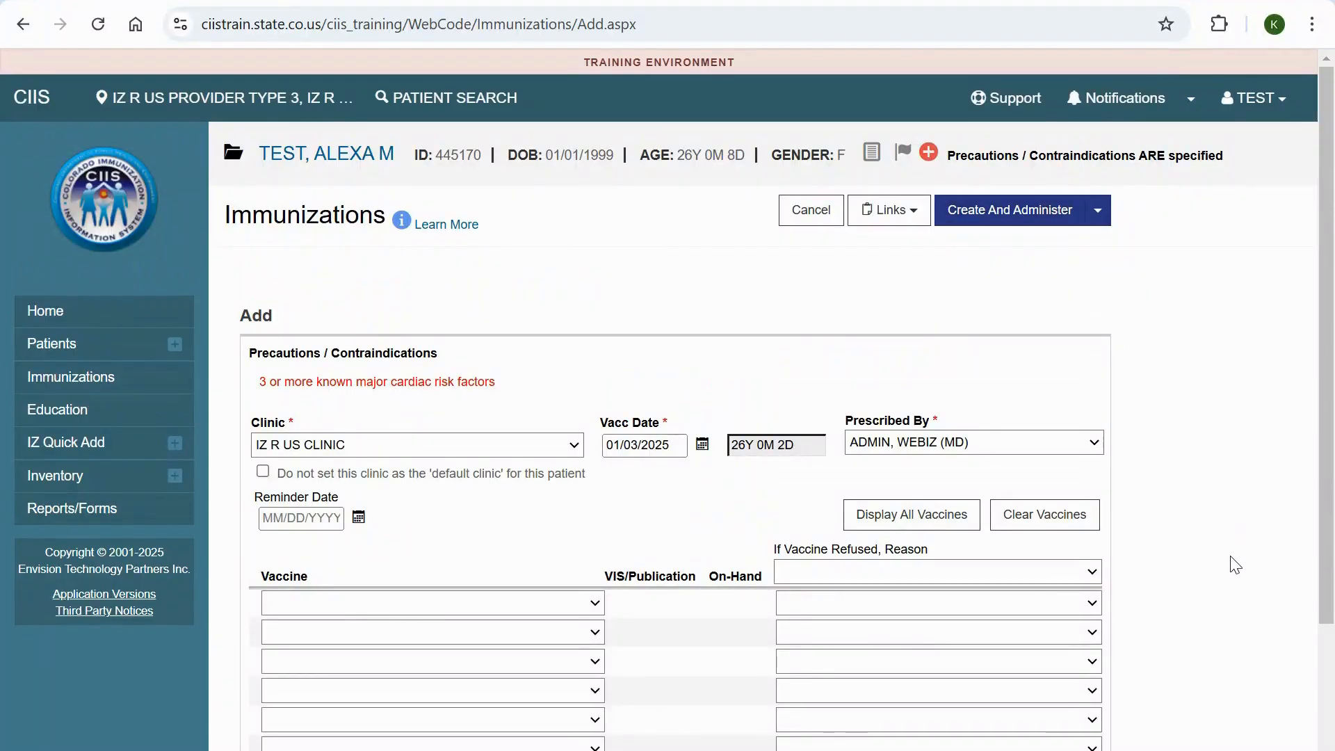
- Try adding VAR (VARIVAX) and TDAP to the vaccine list to compare their on-hand status, and clear the list
scroll(1235, 564, down, 3)
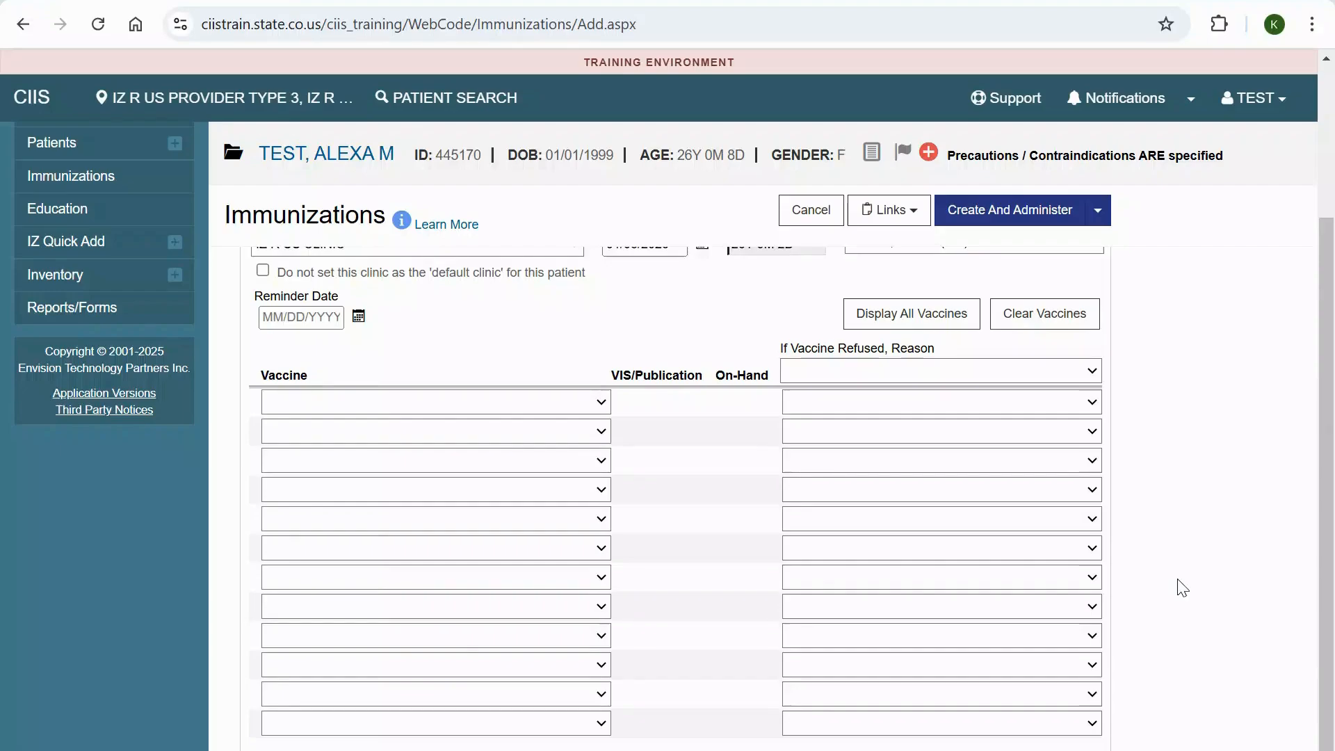
click(598, 402)
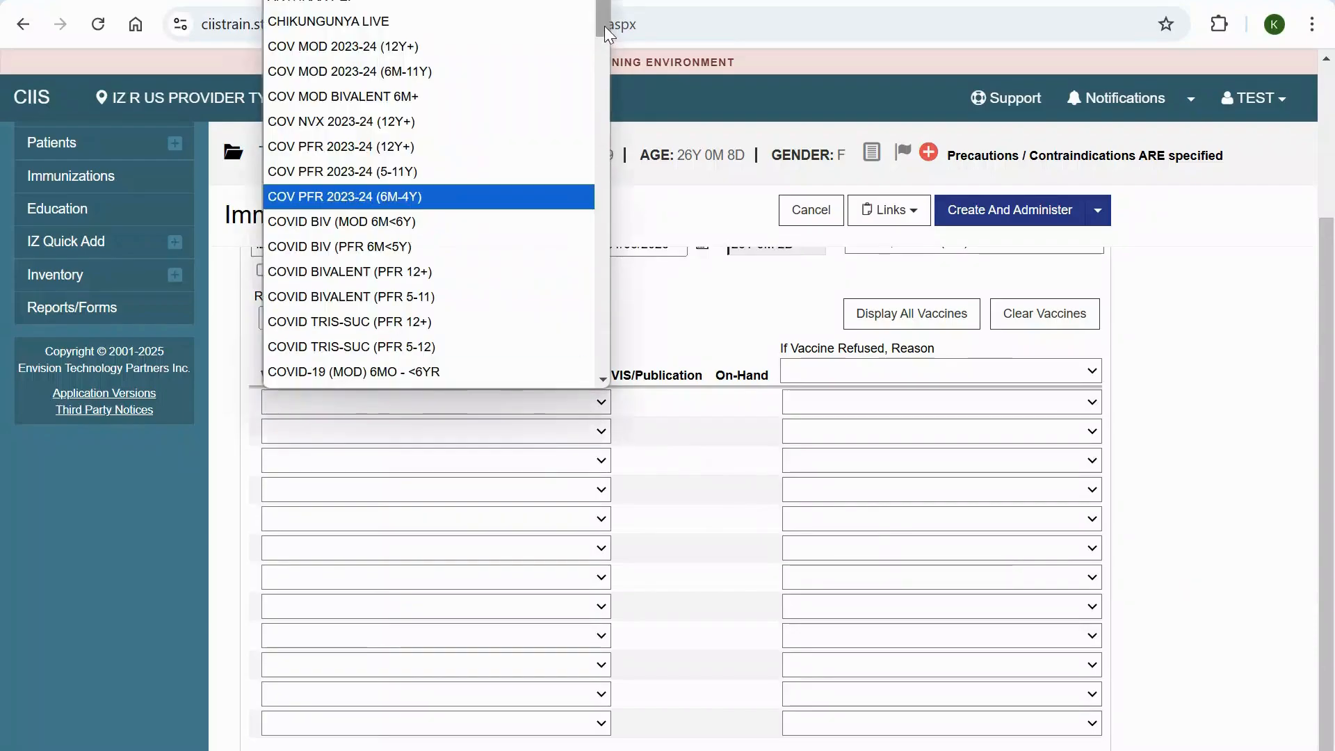
drag(604, 28, 584, 373)
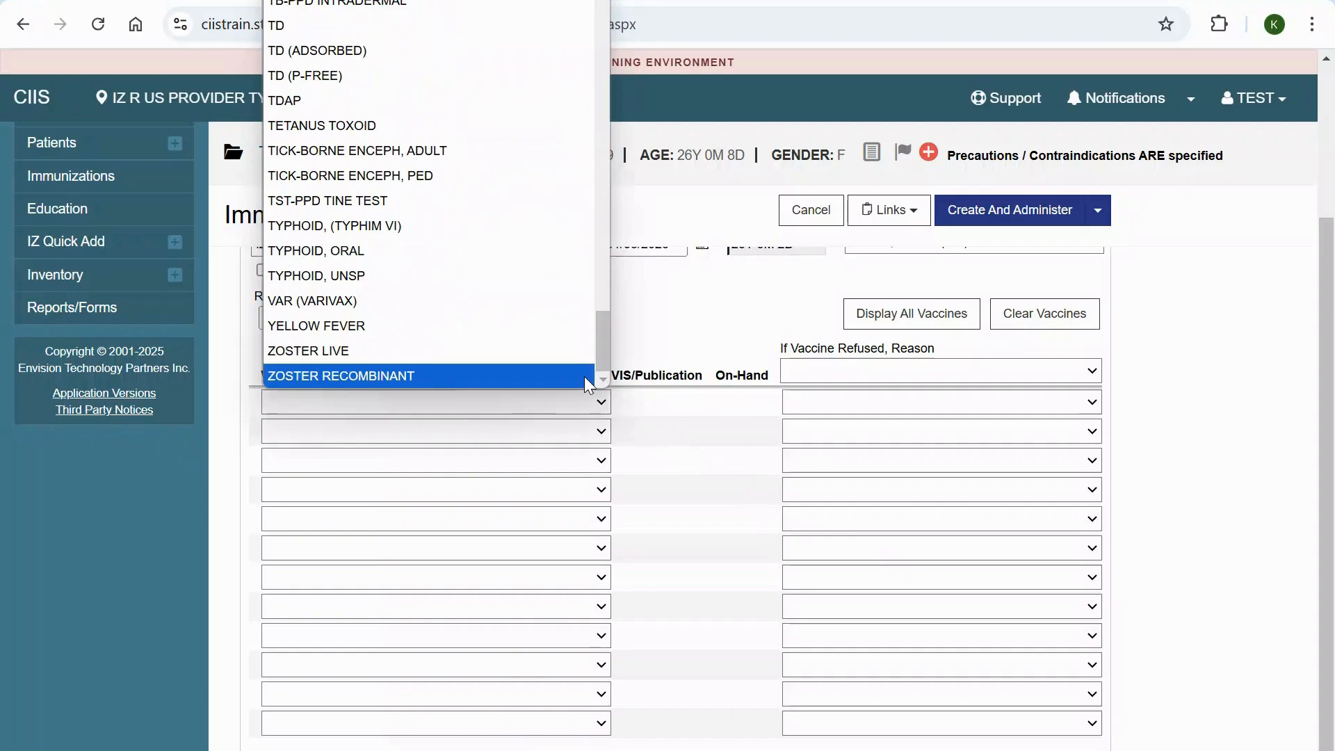
click(401, 301)
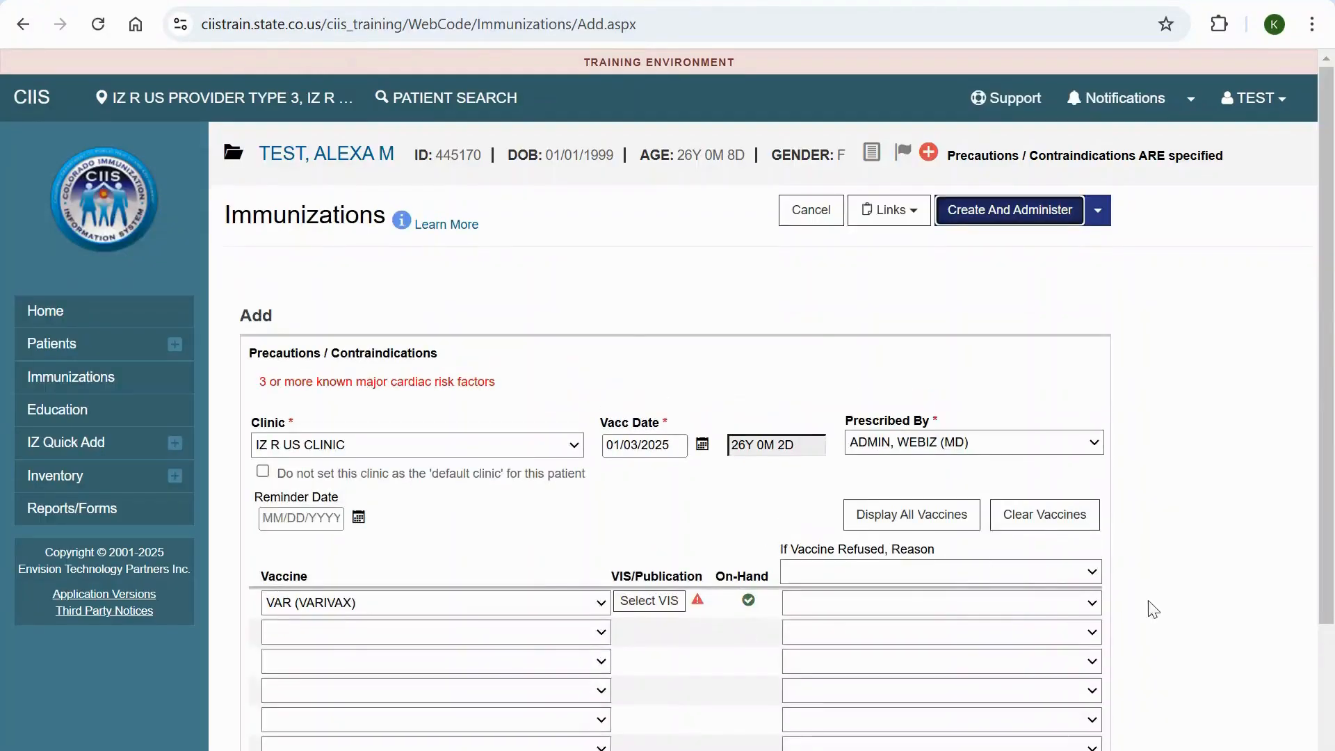
scroll(1177, 640, down, 3)
click(413, 428)
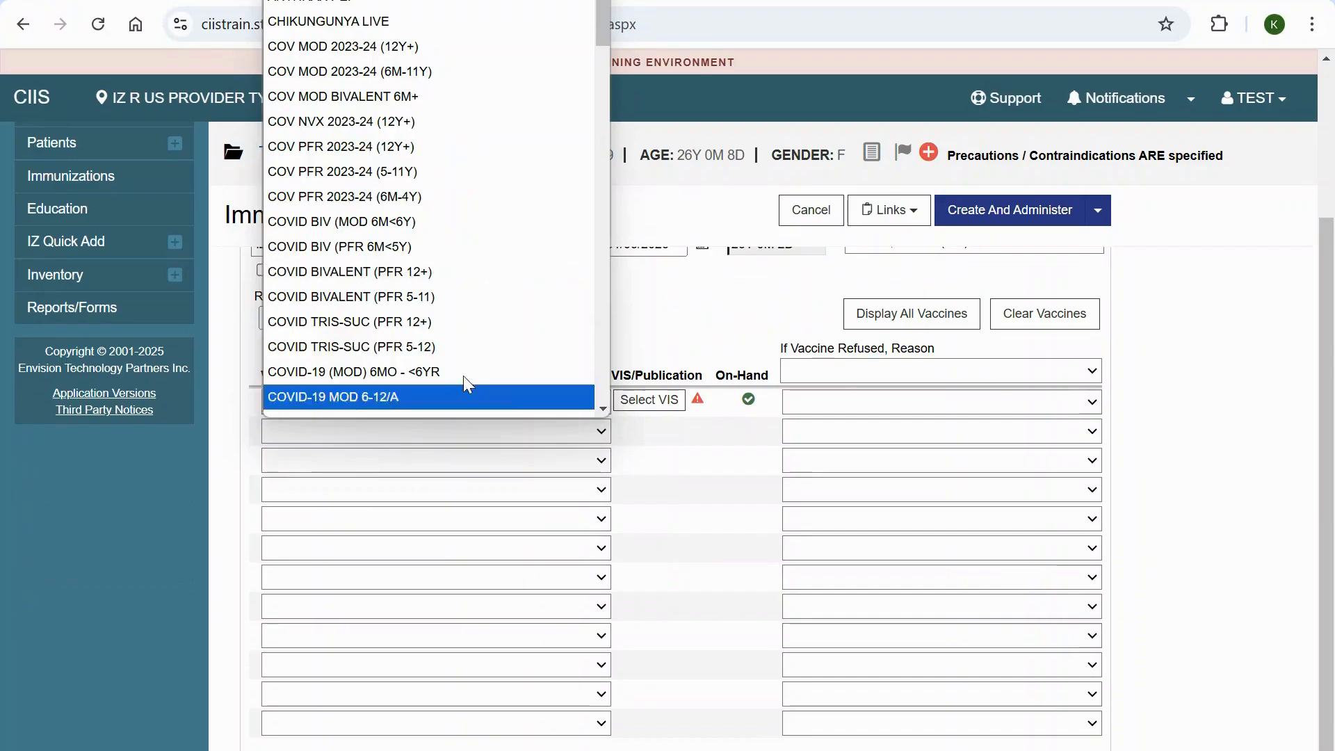
drag(594, 39, 588, 370)
click(436, 285)
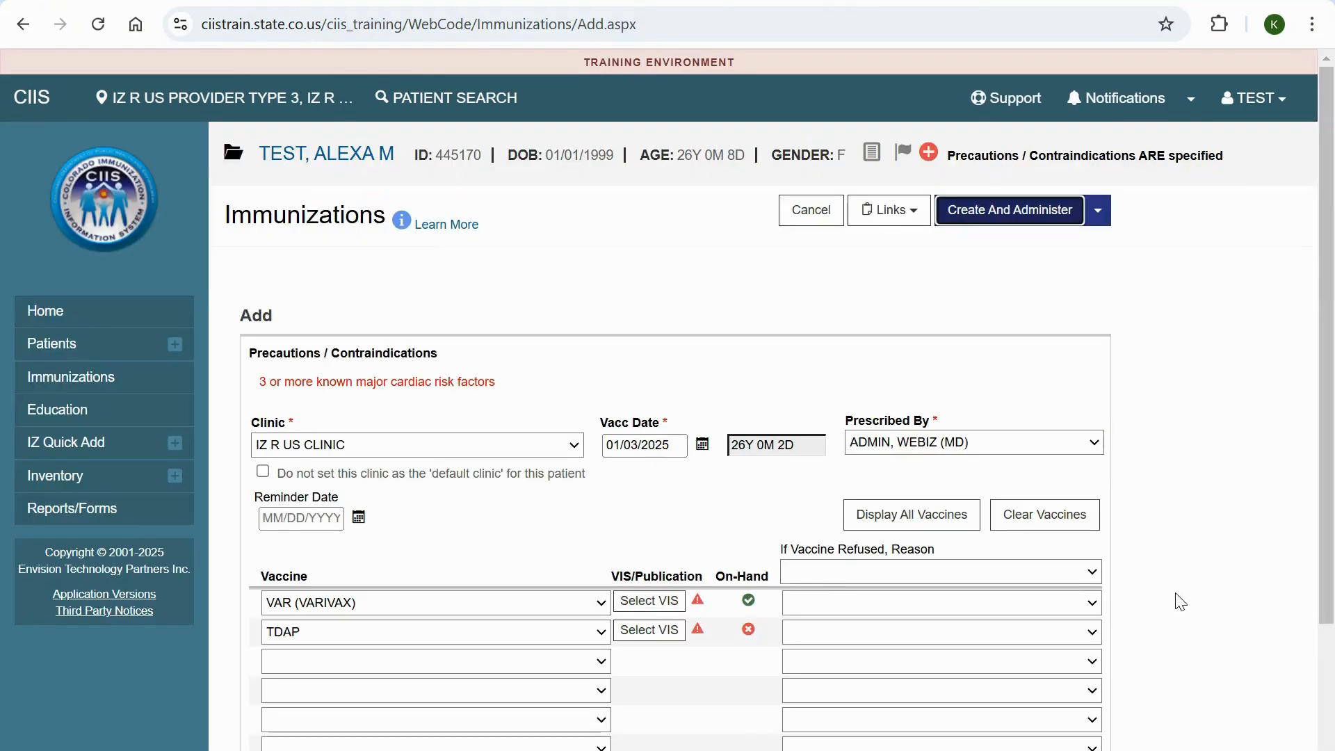
scroll(1180, 609, down, 3)
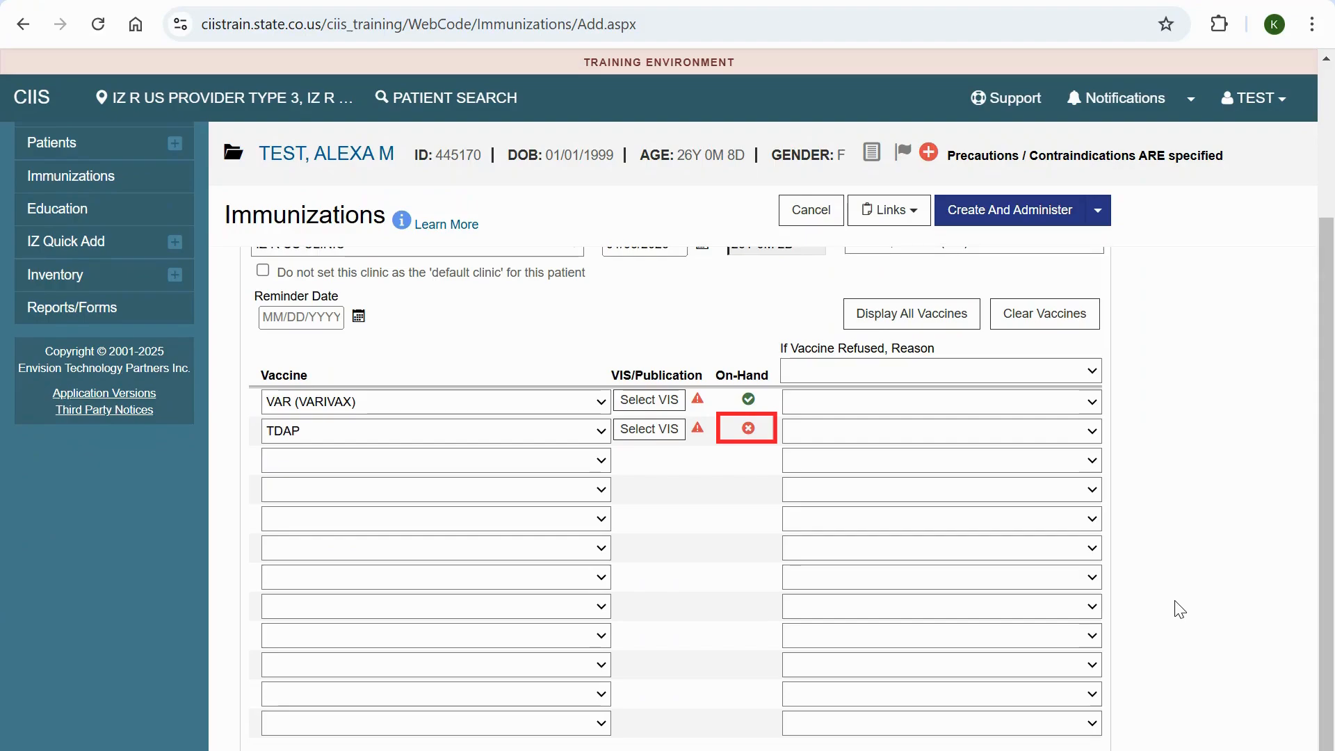
click(1036, 325)
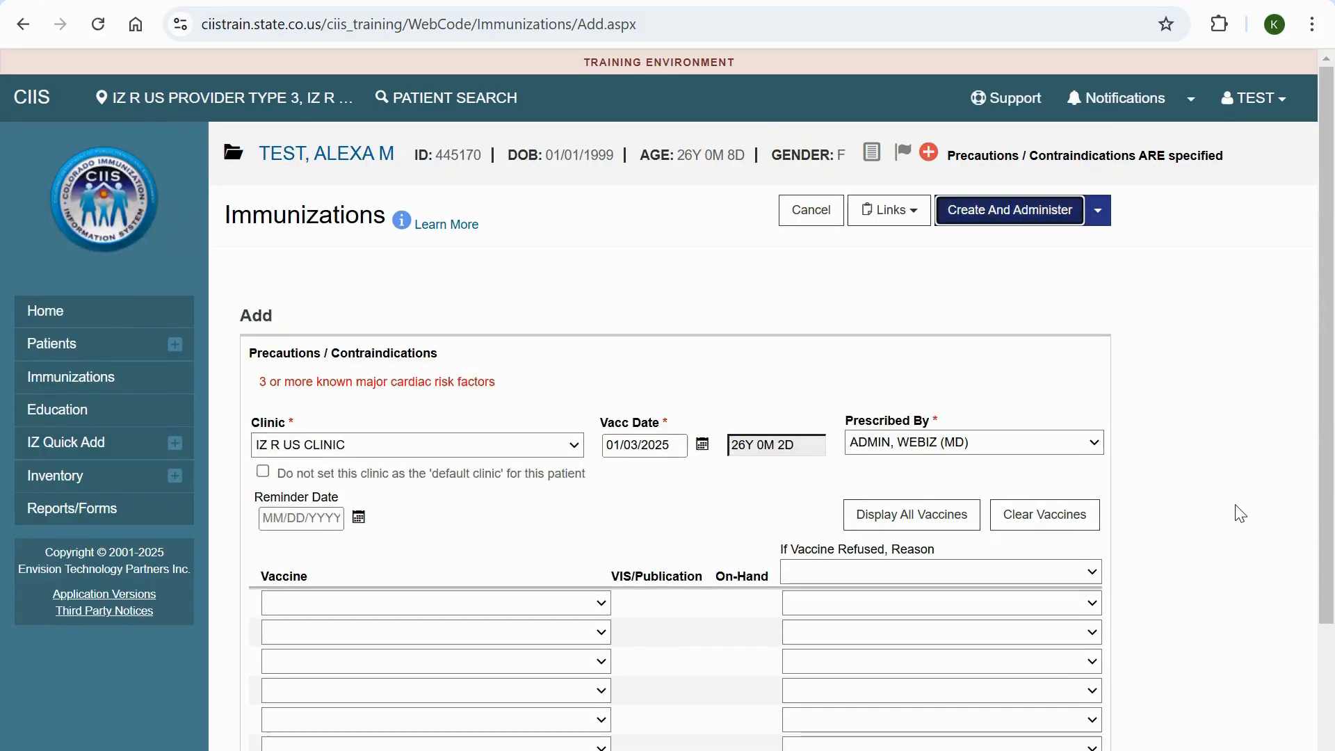
- Add VAR (VARIVAX) in the first row of the vaccine list
click(516, 403)
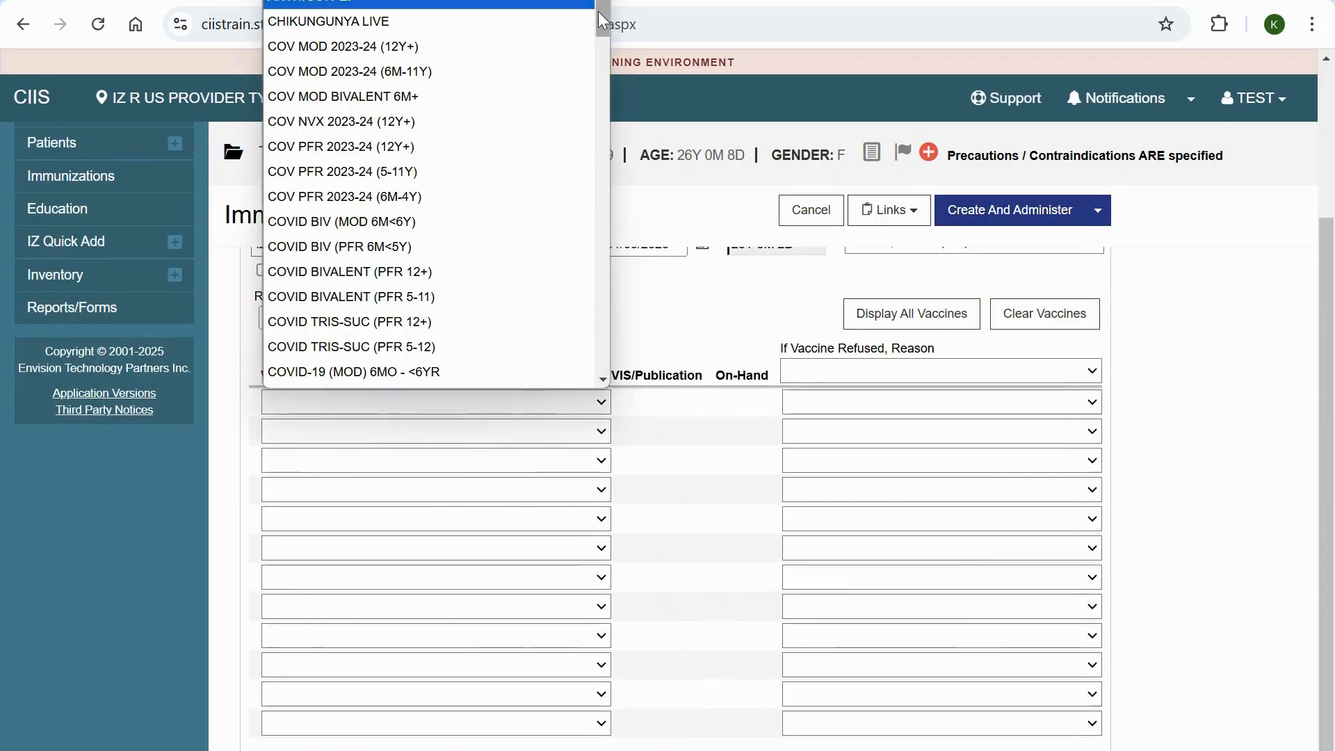
scroll(591, 284, down, 10)
scroll(592, 284, down, 10)
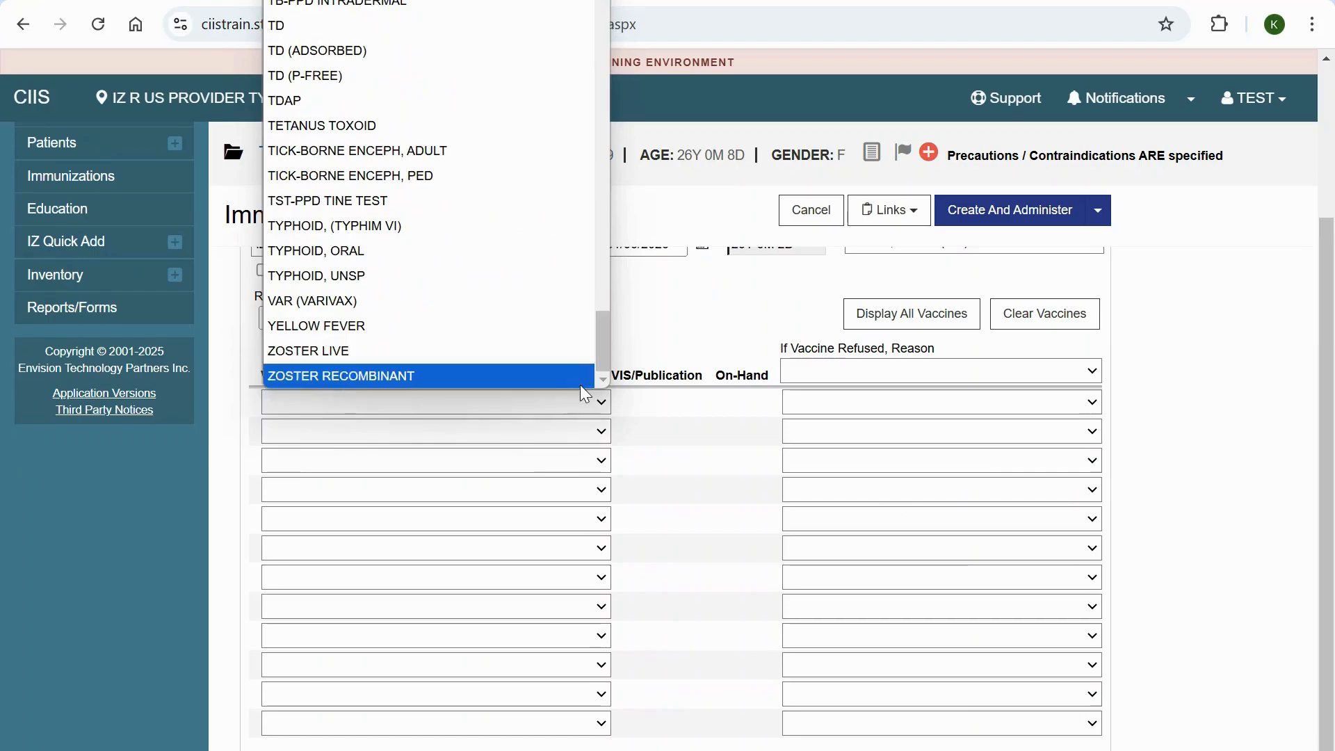
click(396, 296)
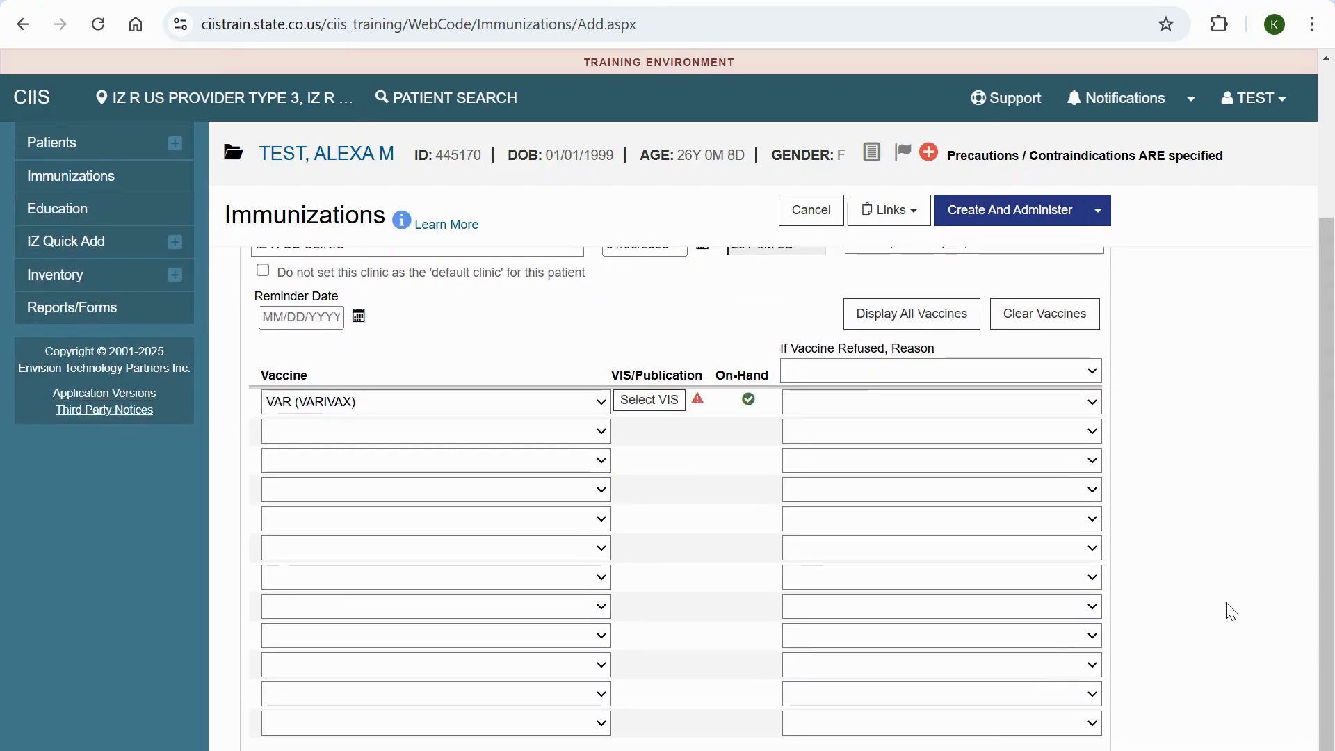
- Assign the English VARICELLA (CHICKENPOX) VIS dated 08/15/2019 to the VAR vaccine, and review the saved VIS selection
click(650, 401)
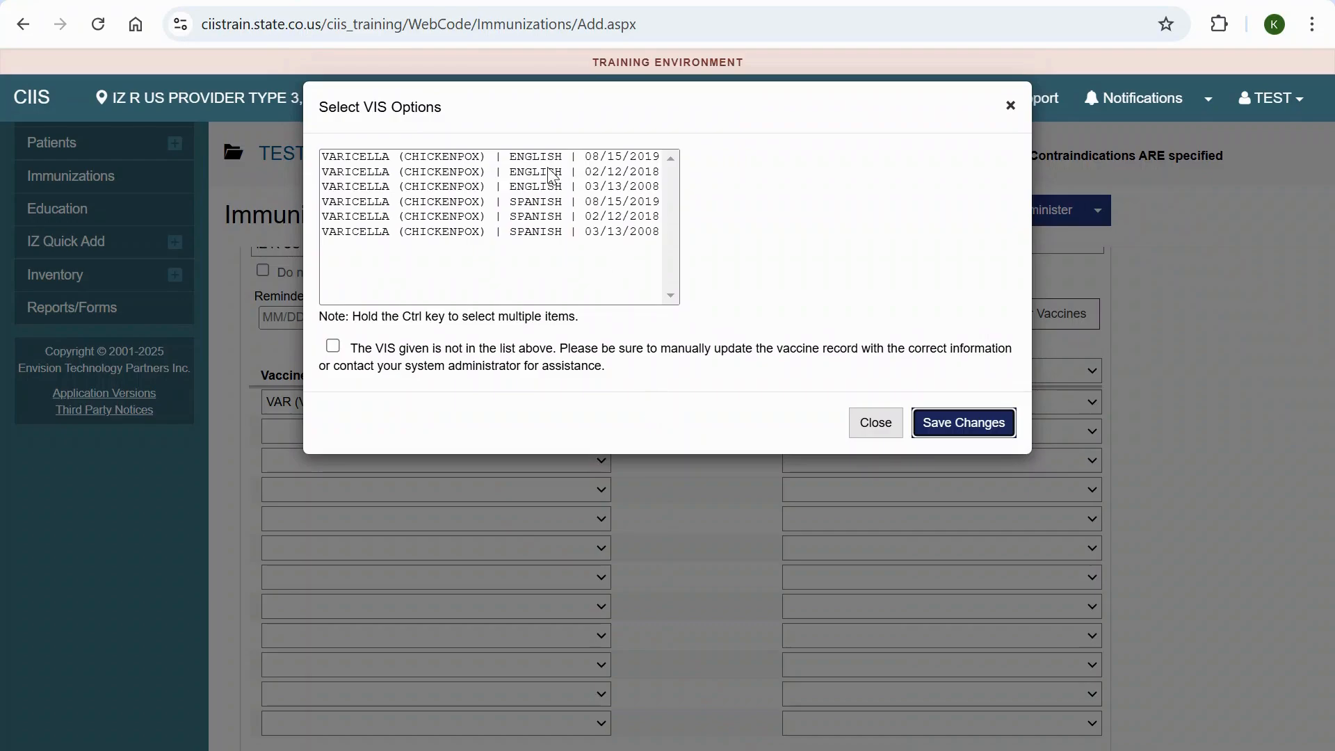
click(528, 159)
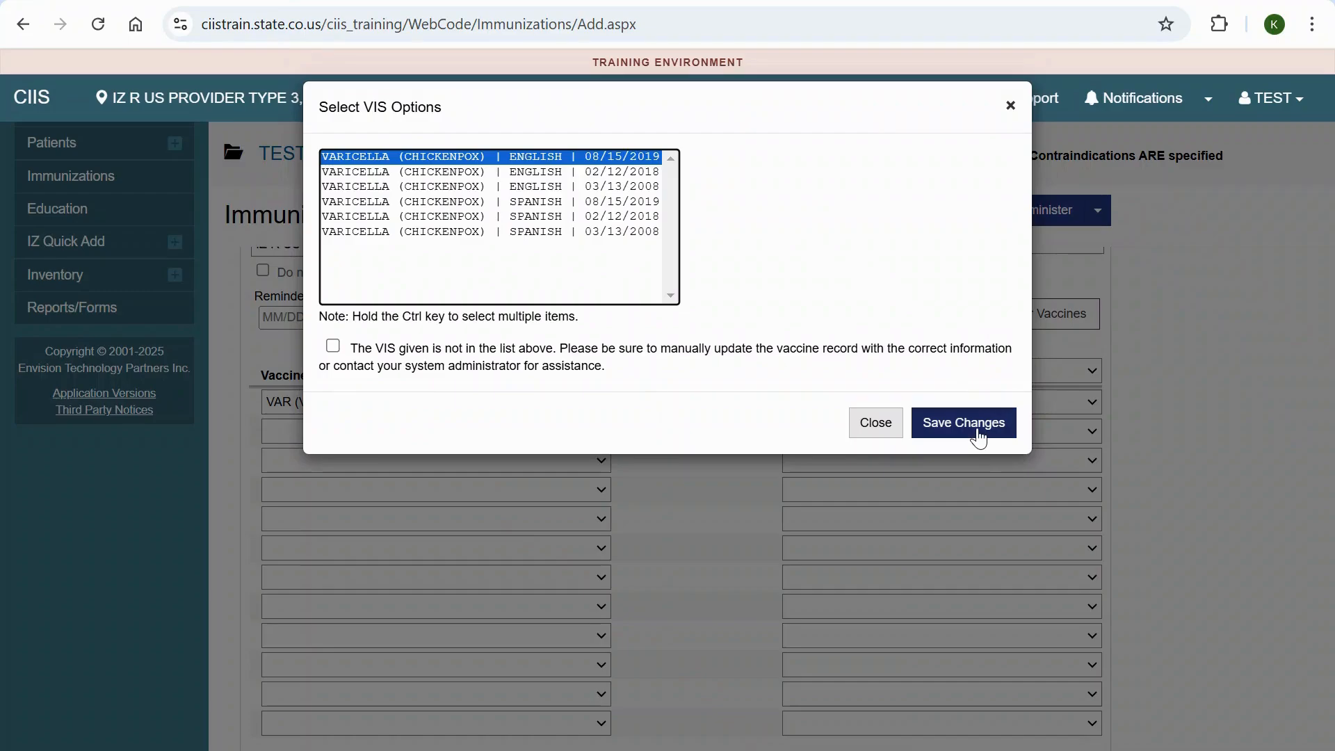
click(979, 433)
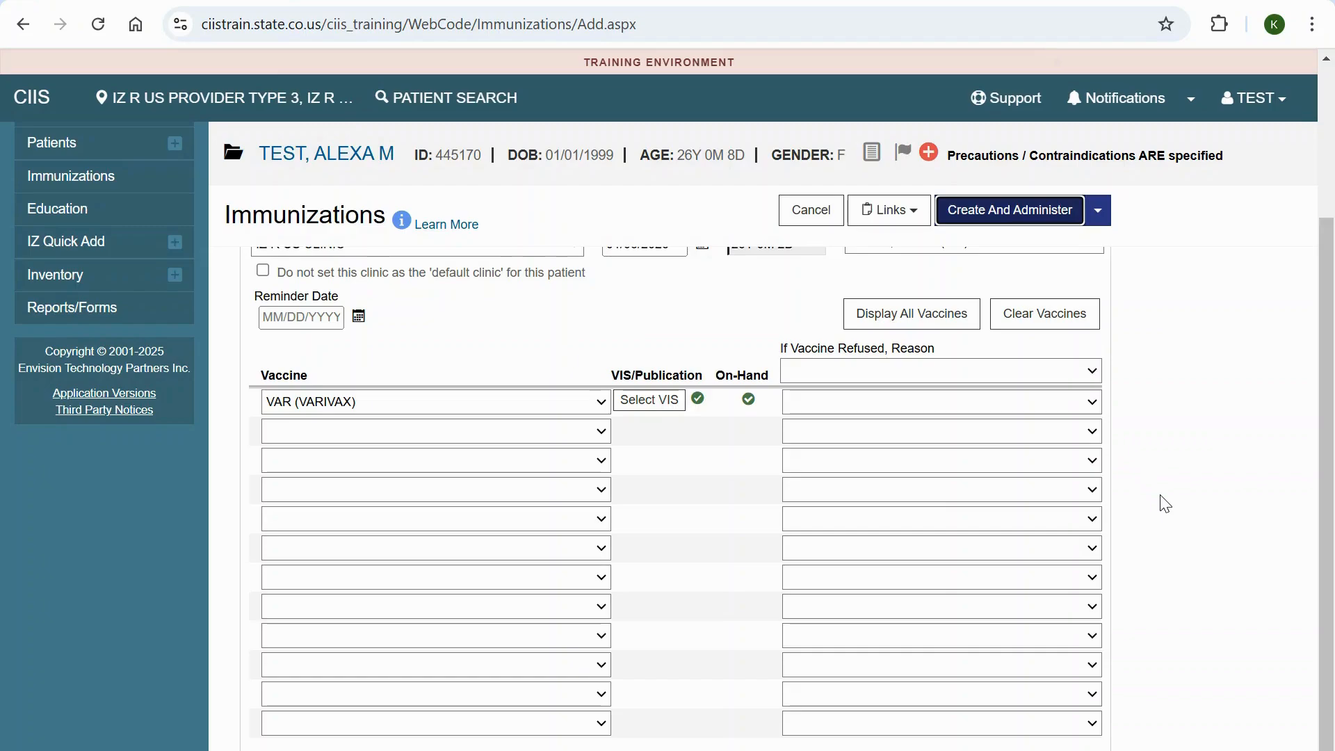
click(1166, 550)
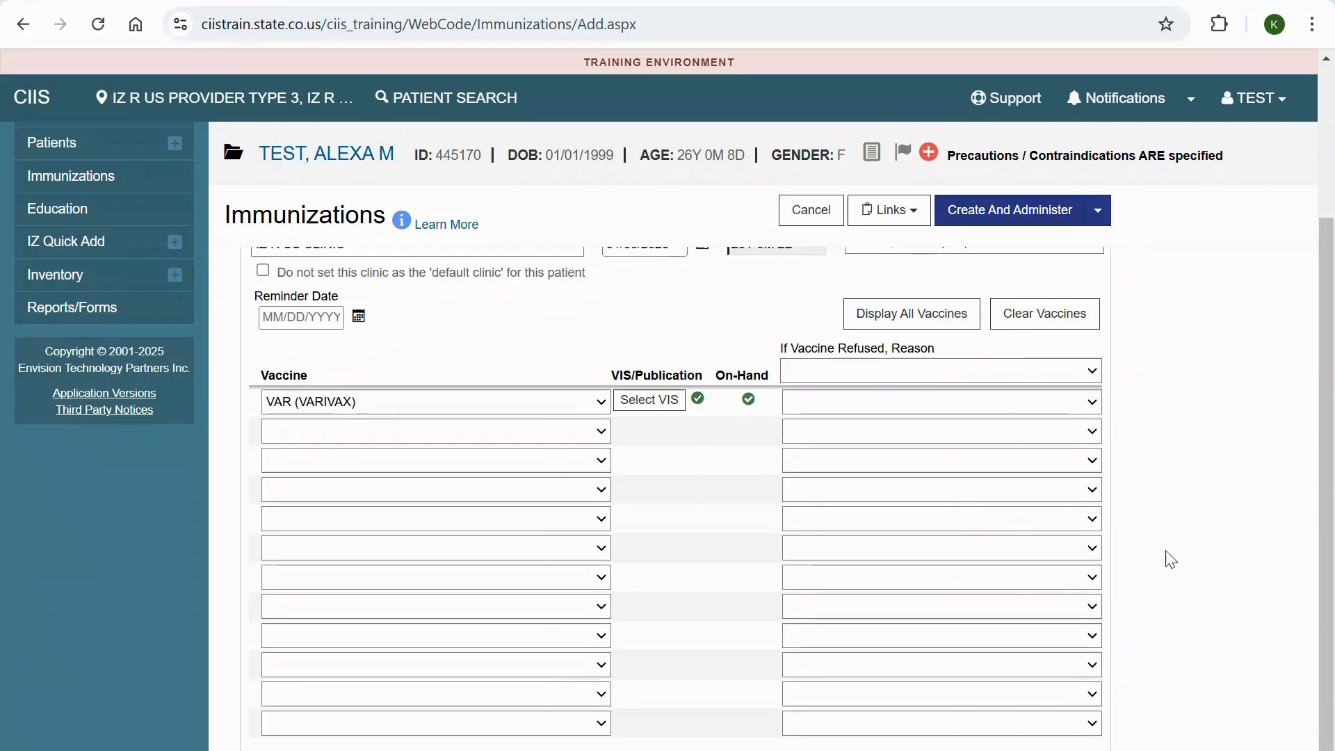
click(658, 404)
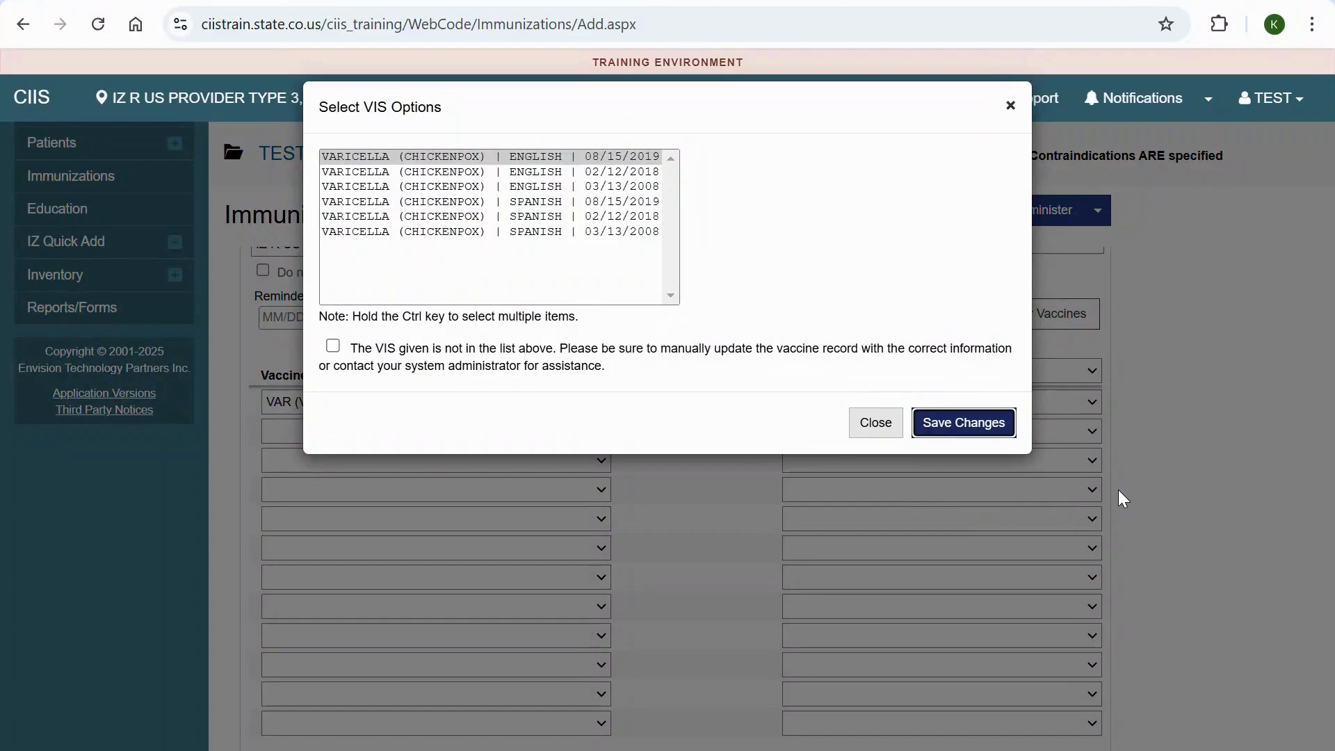
click(992, 423)
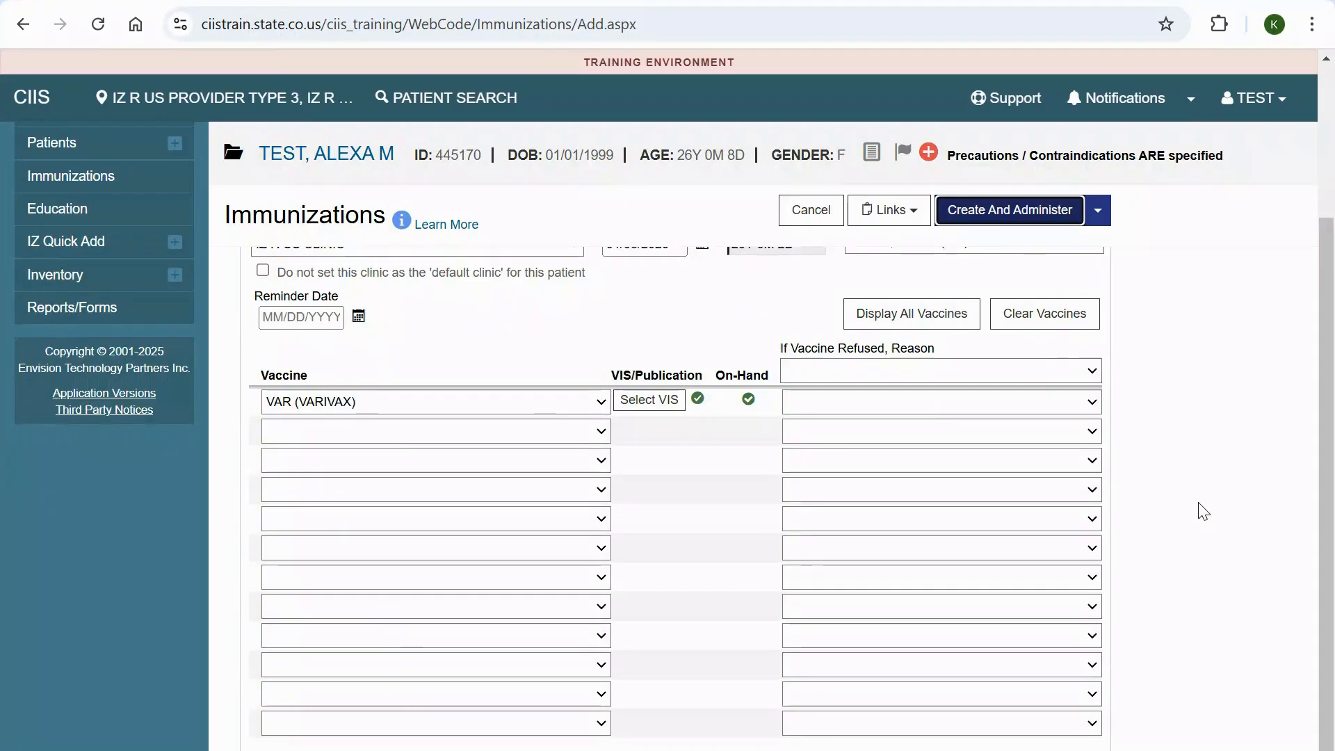
- Create the vaccine entry for administration and set Administered By to the admin MD account
click(1013, 221)
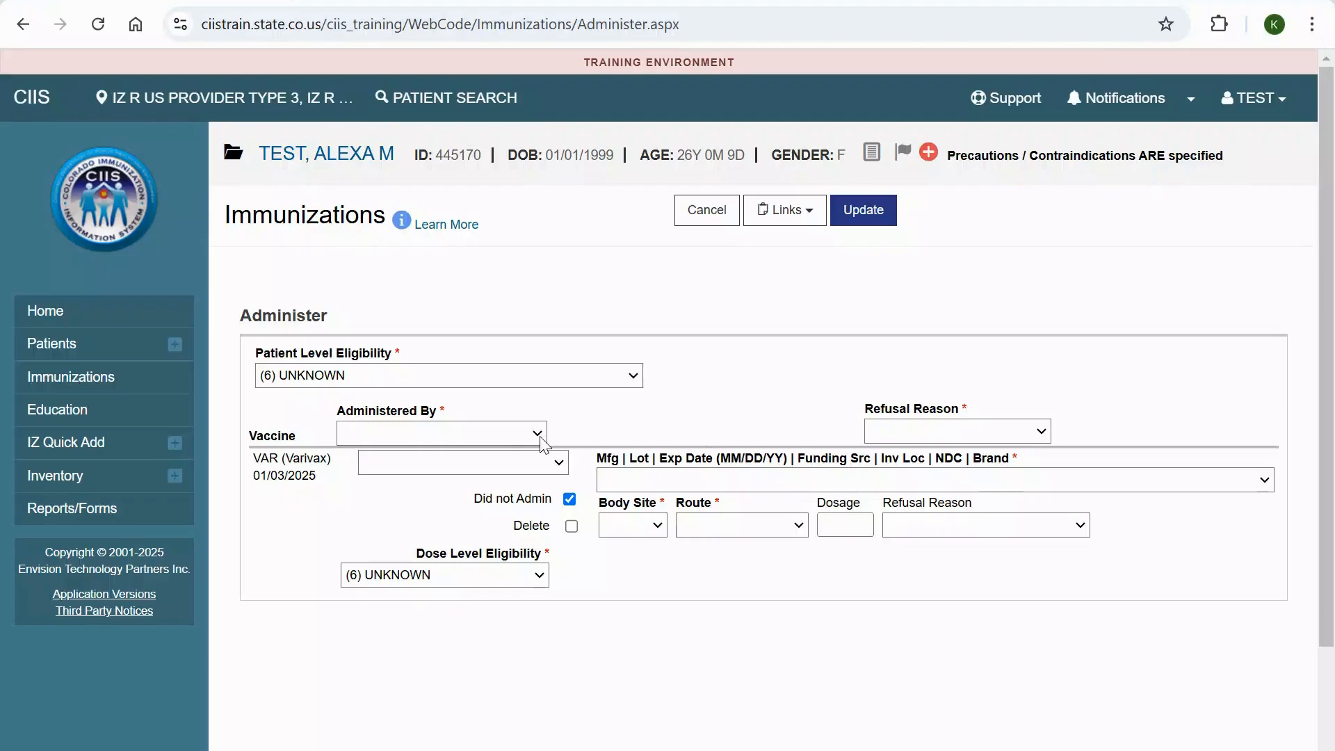
click(538, 434)
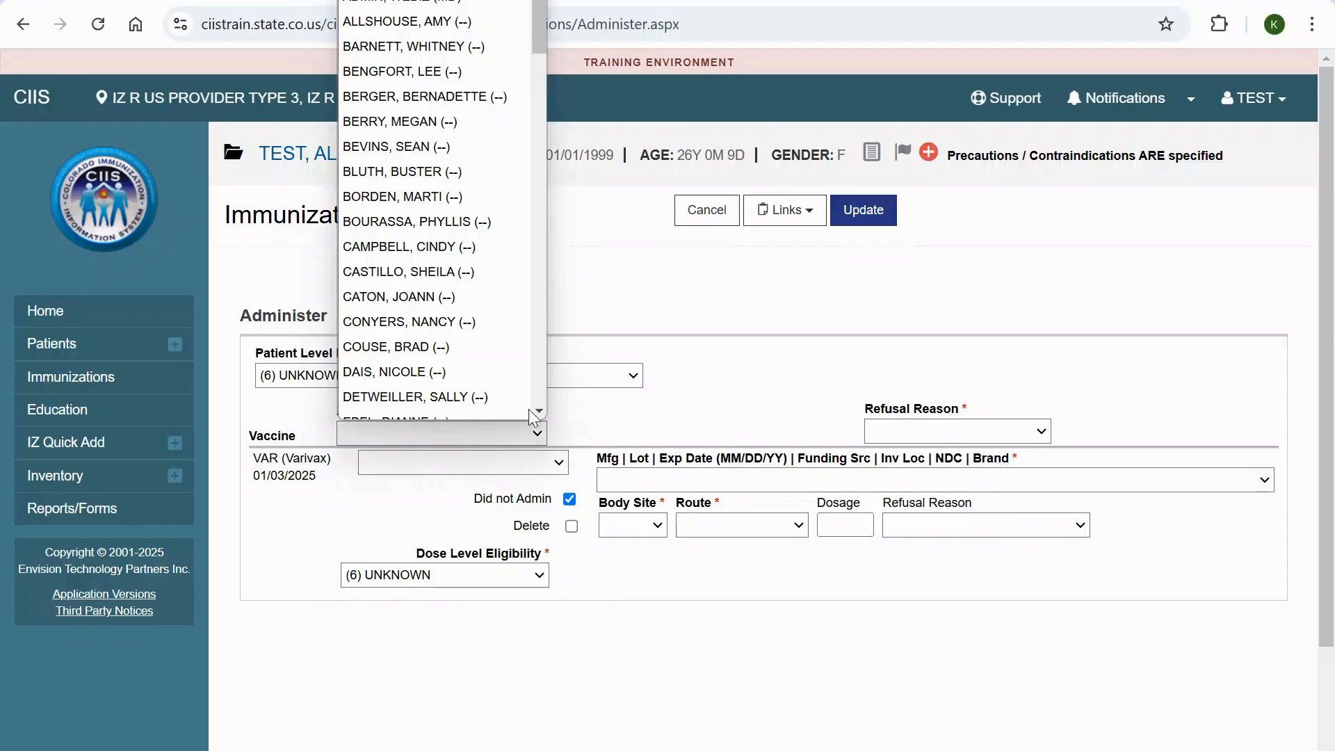
click(454, 5)
click(677, 418)
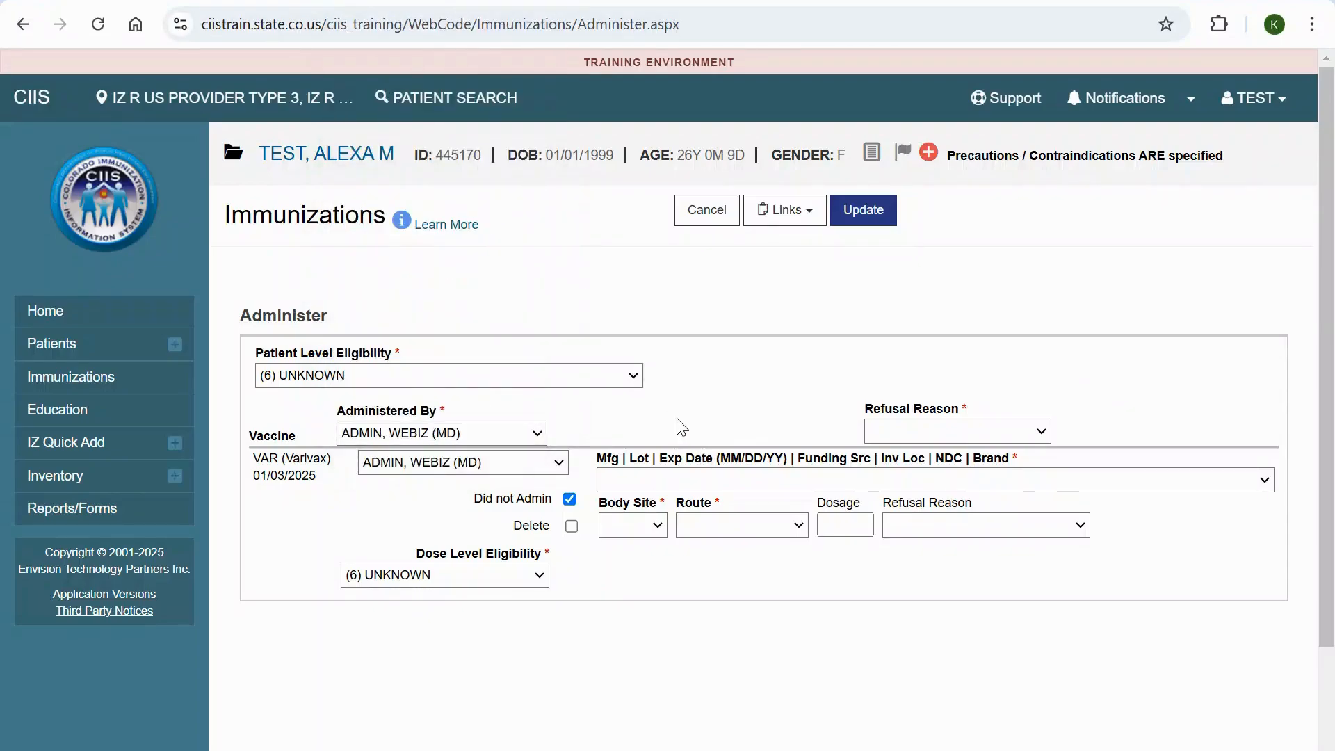
- Choose the private MSD VARIVAX lot 2589637 expiring 01/09/25 for the administered dose
click(876, 485)
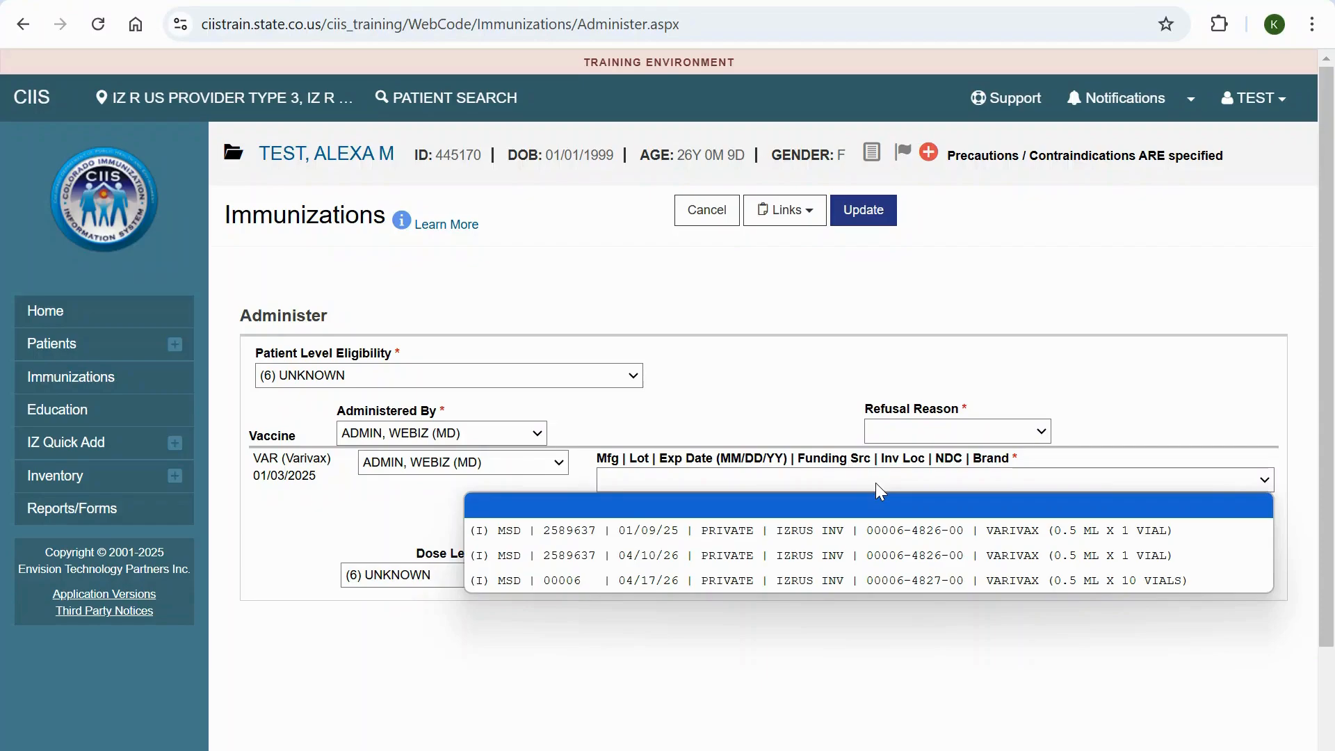
click(874, 533)
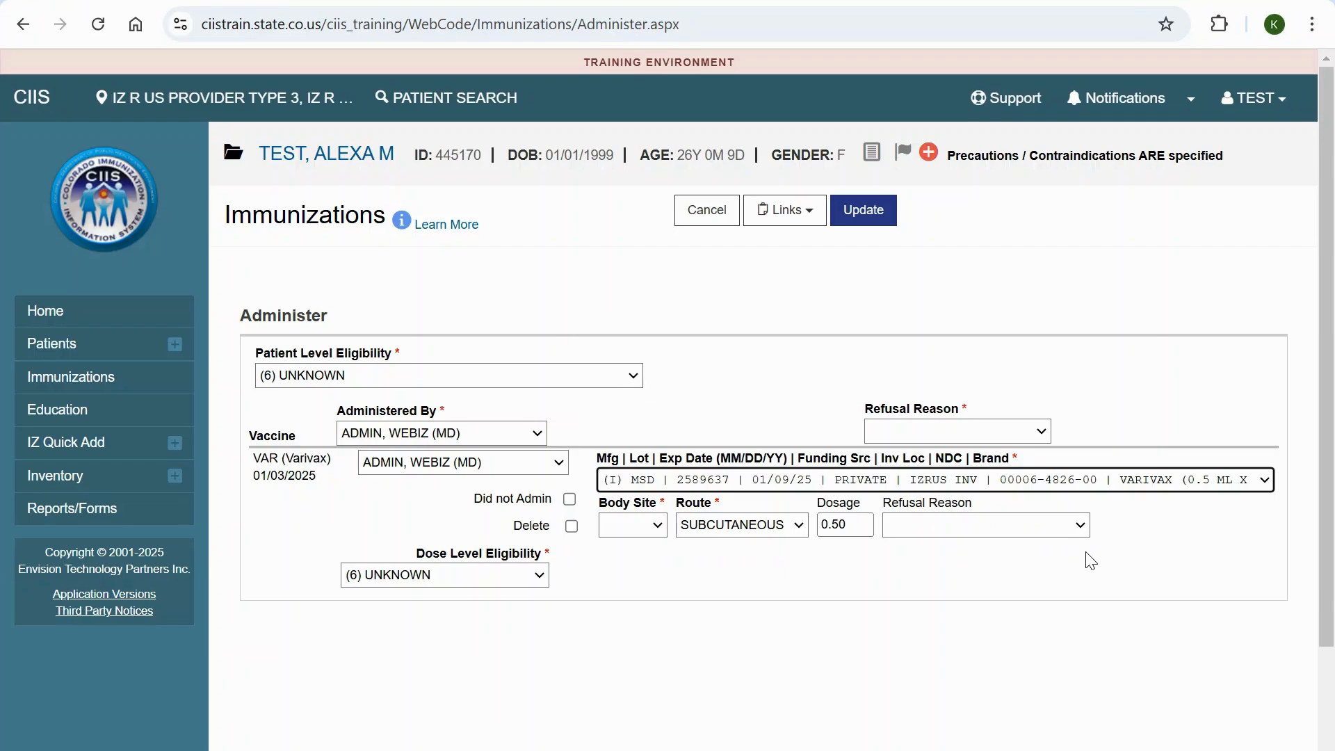
click(1086, 553)
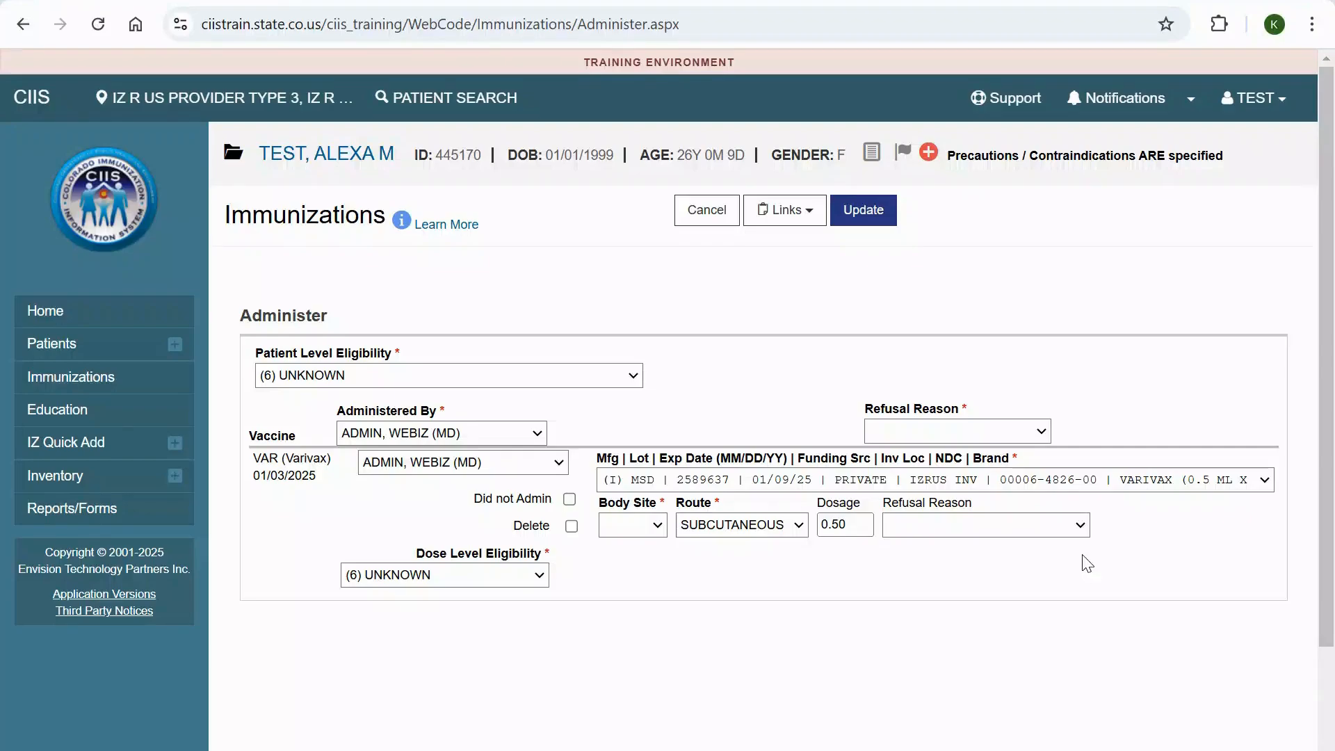
- Set the dose's route to INTRAMUSCULAR and body site to LD, and save it to the patient's immunization history
click(798, 527)
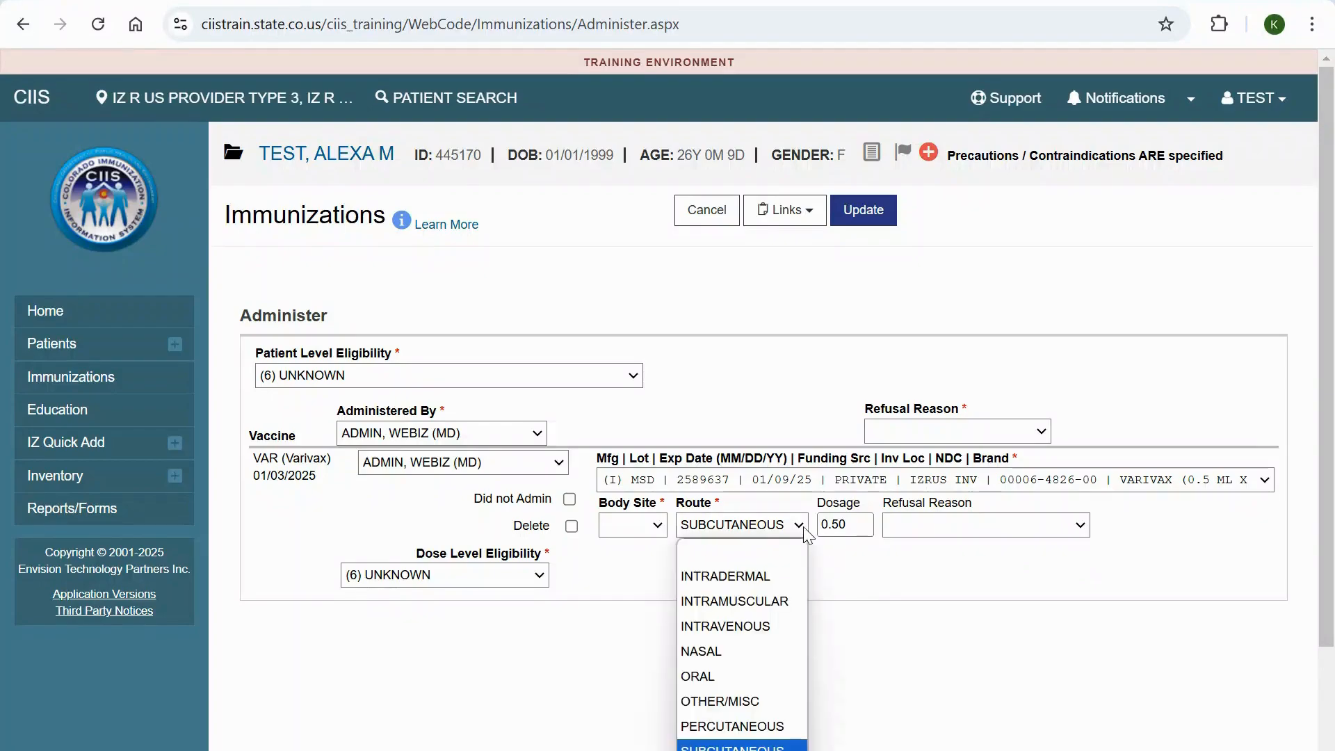
click(791, 602)
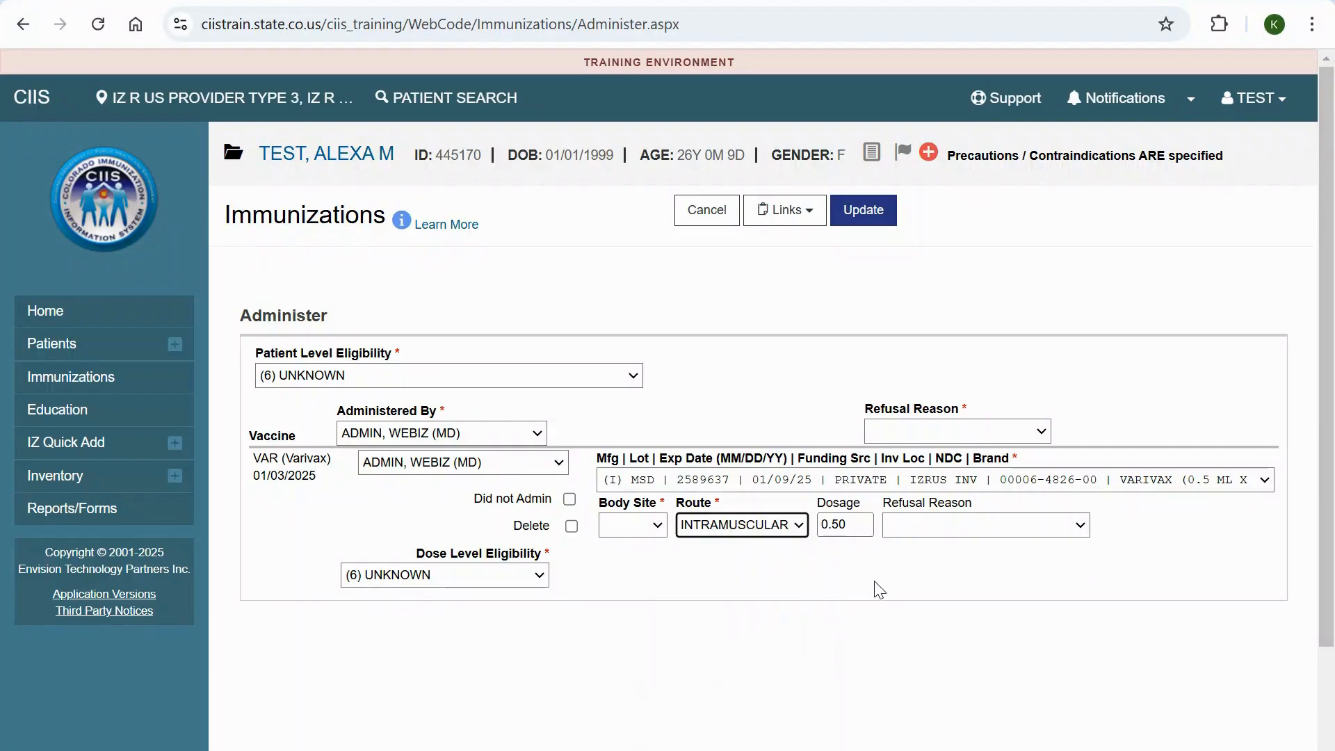
click(1086, 564)
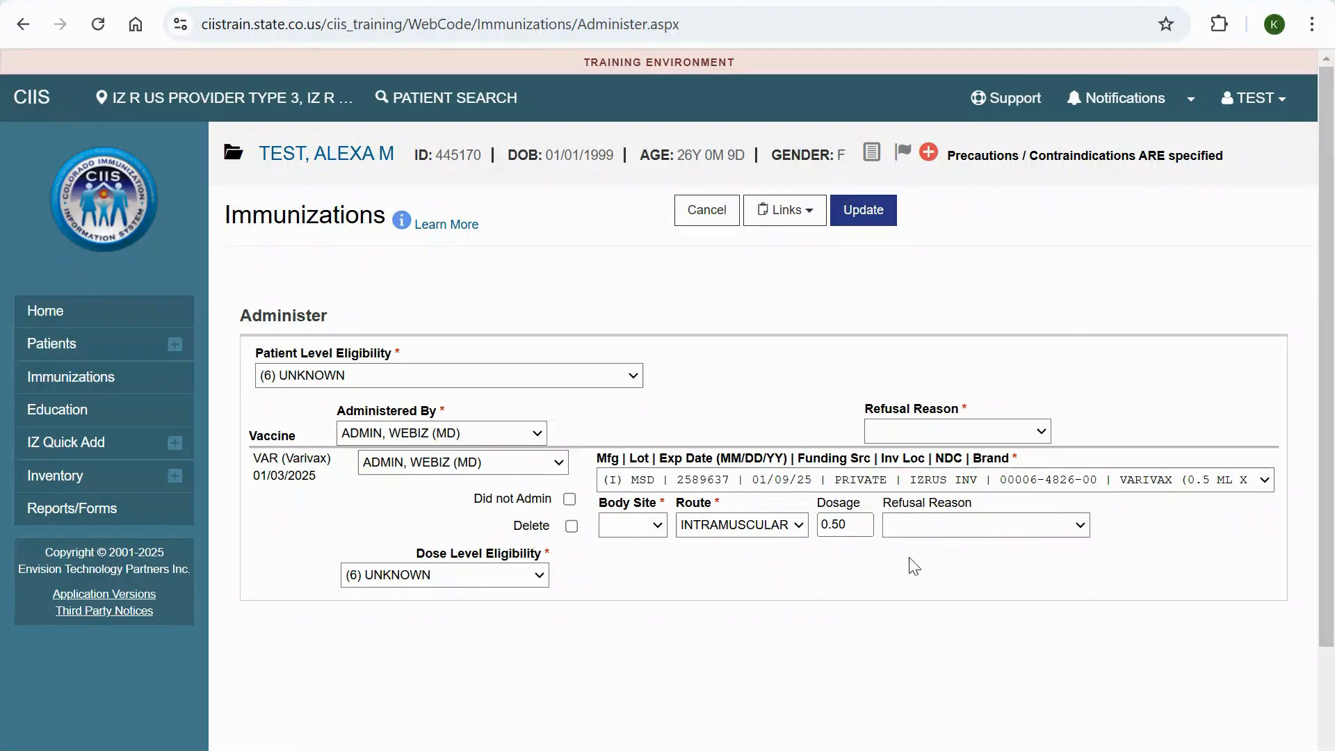
click(658, 525)
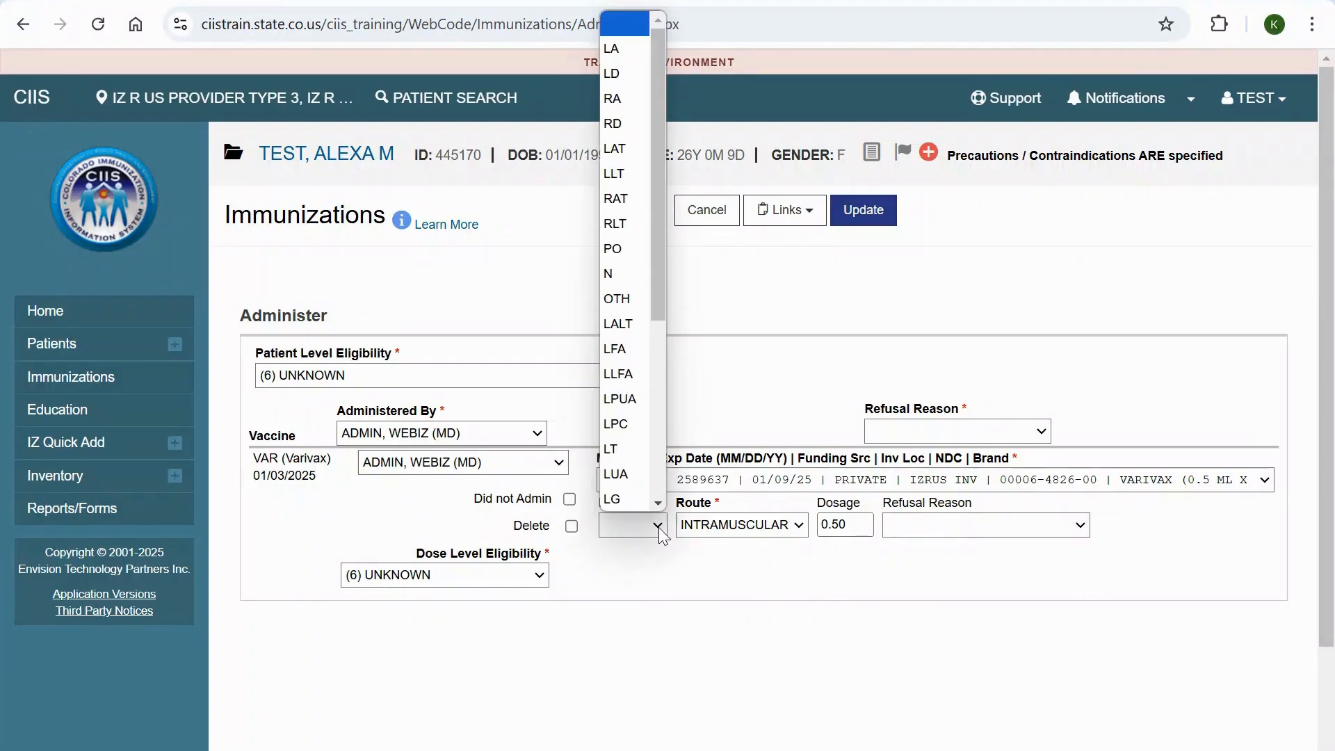
click(621, 82)
click(1083, 574)
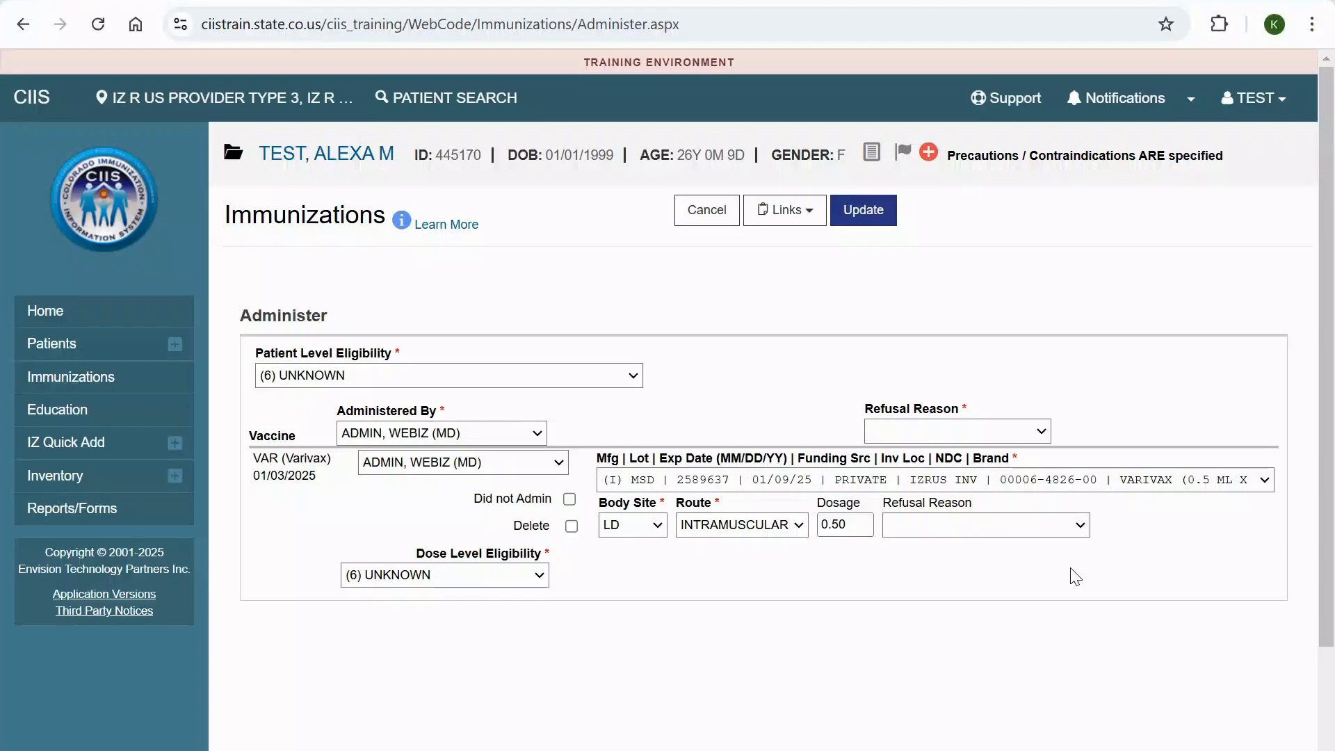
click(866, 212)
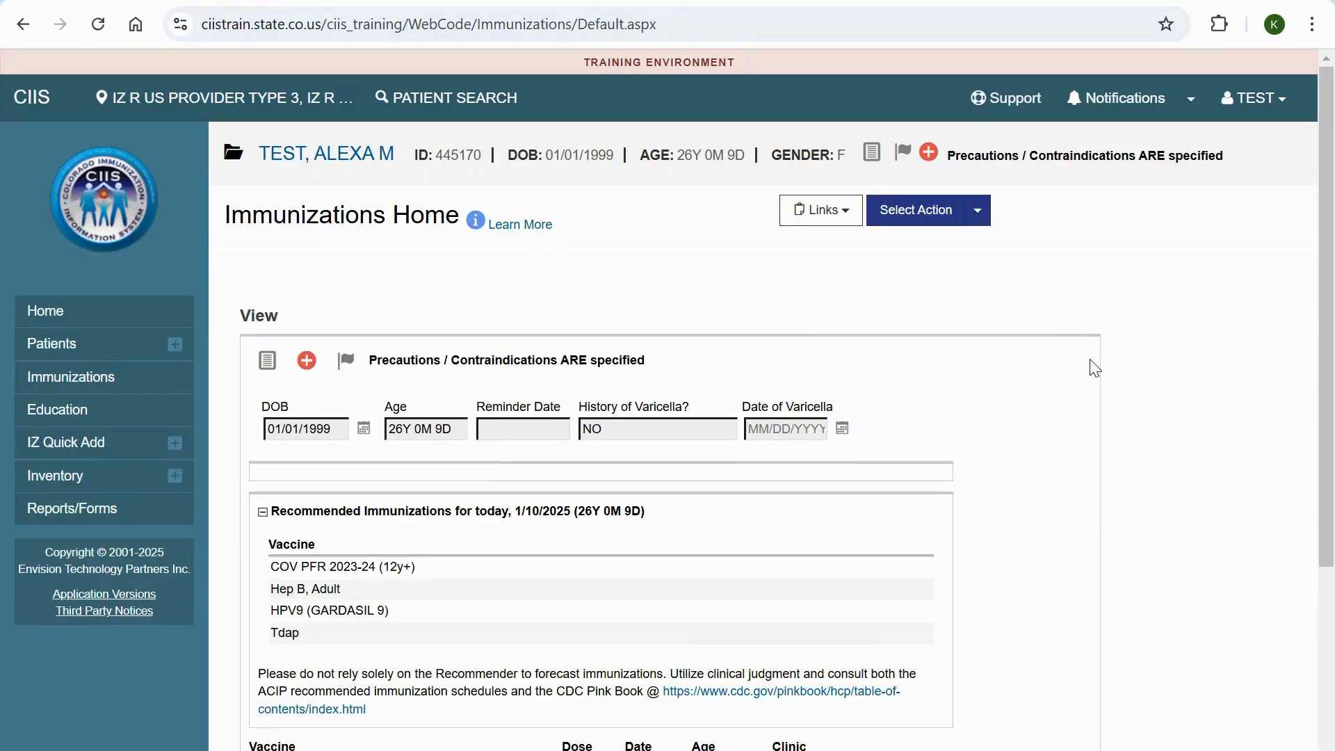
scroll(1058, 468, down, 4)
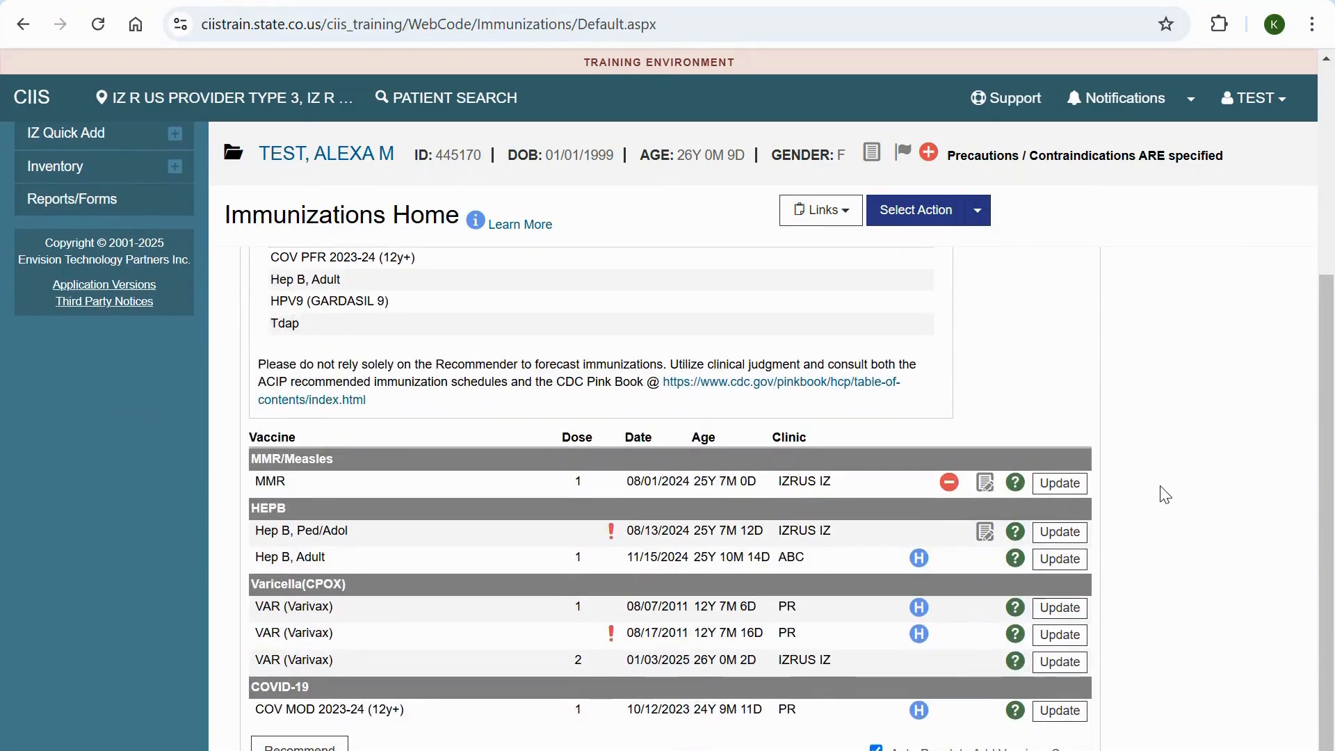